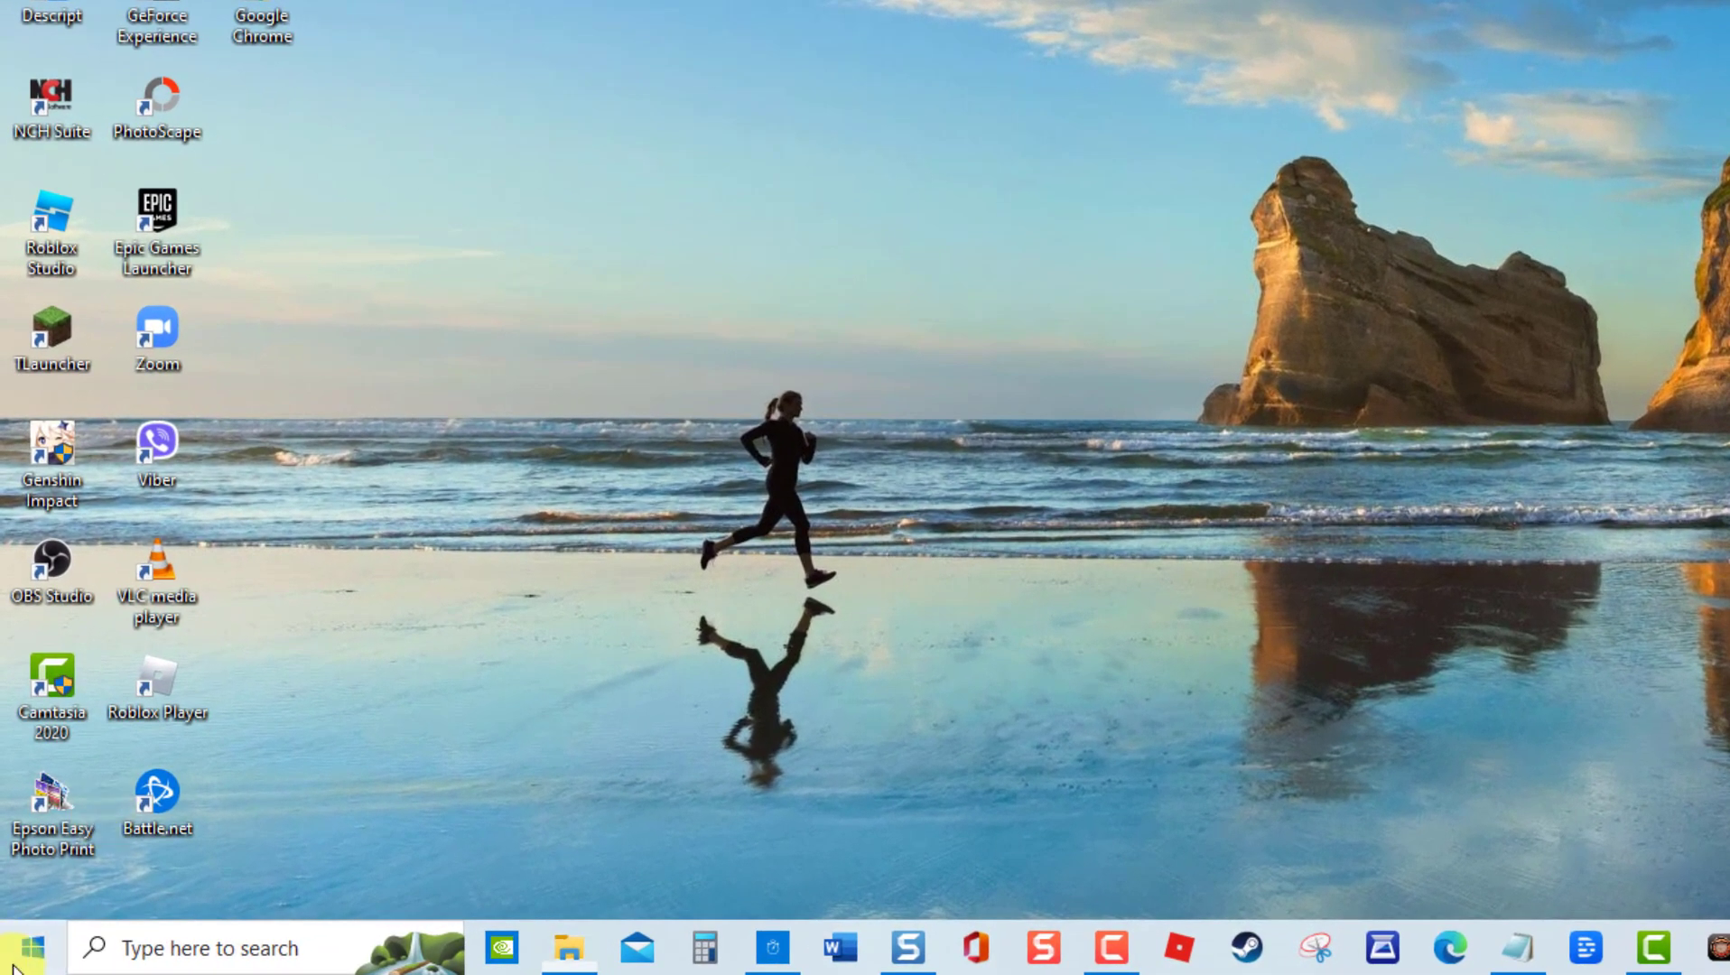
Go to Update & Security's additional troubleshooters in Settings and expand Network Adapter.
left_click(30, 948)
left_click(30, 834)
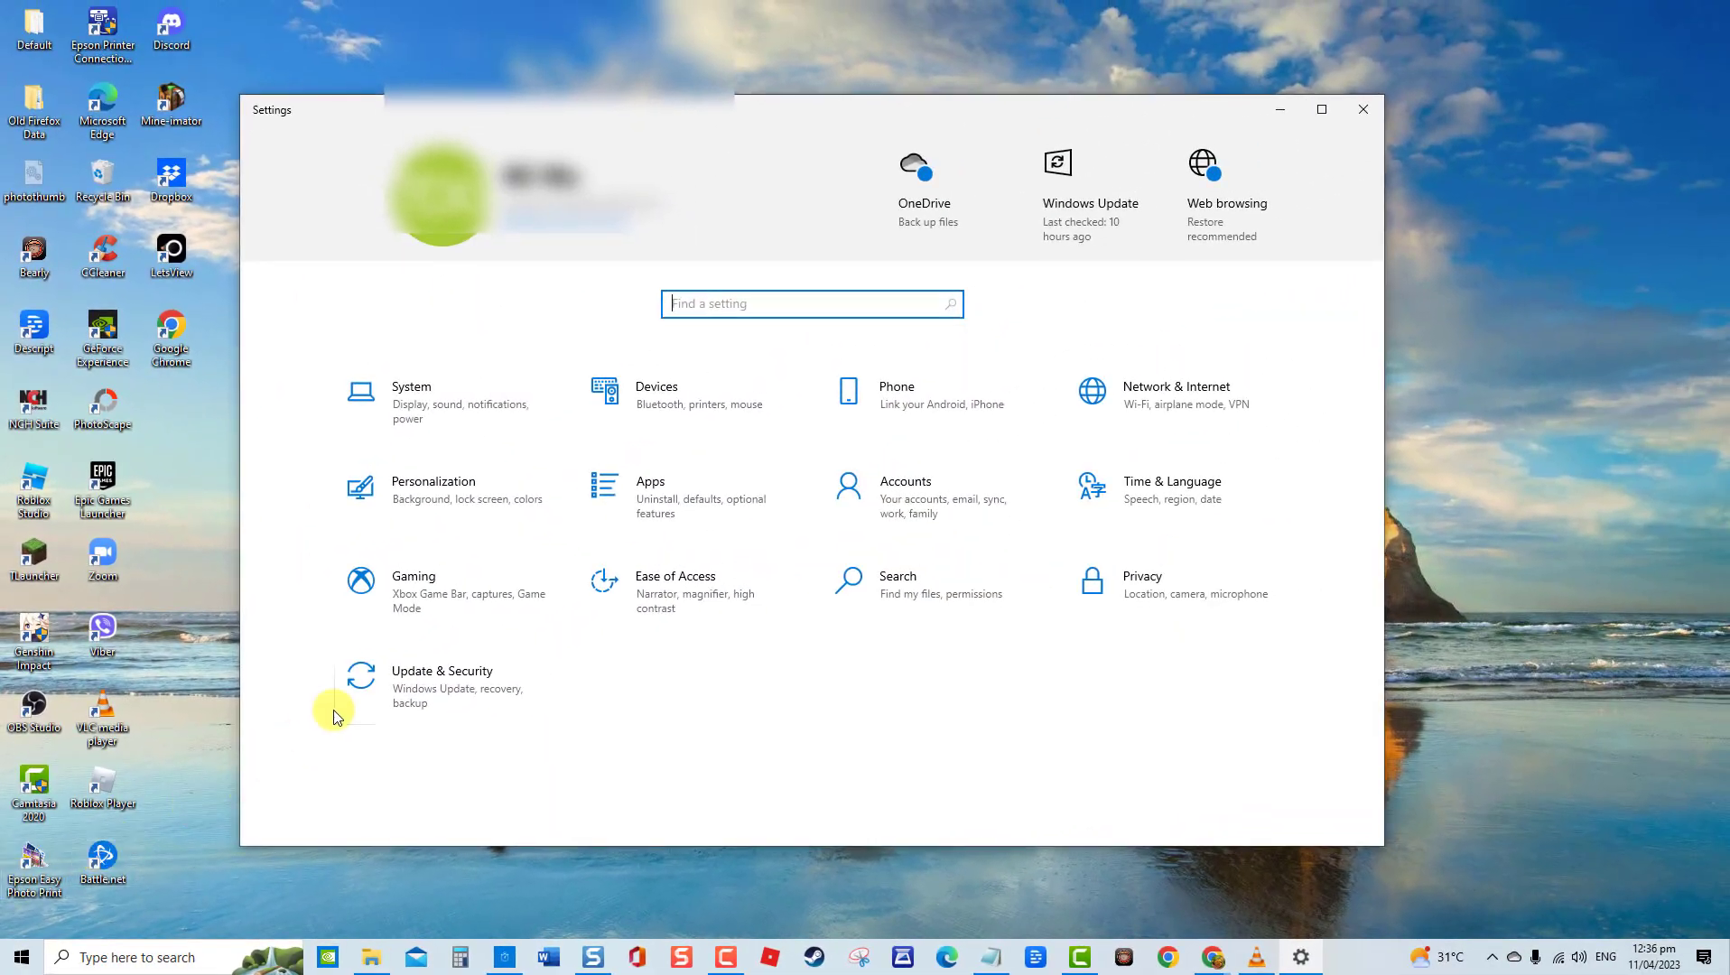
left_click(413, 668)
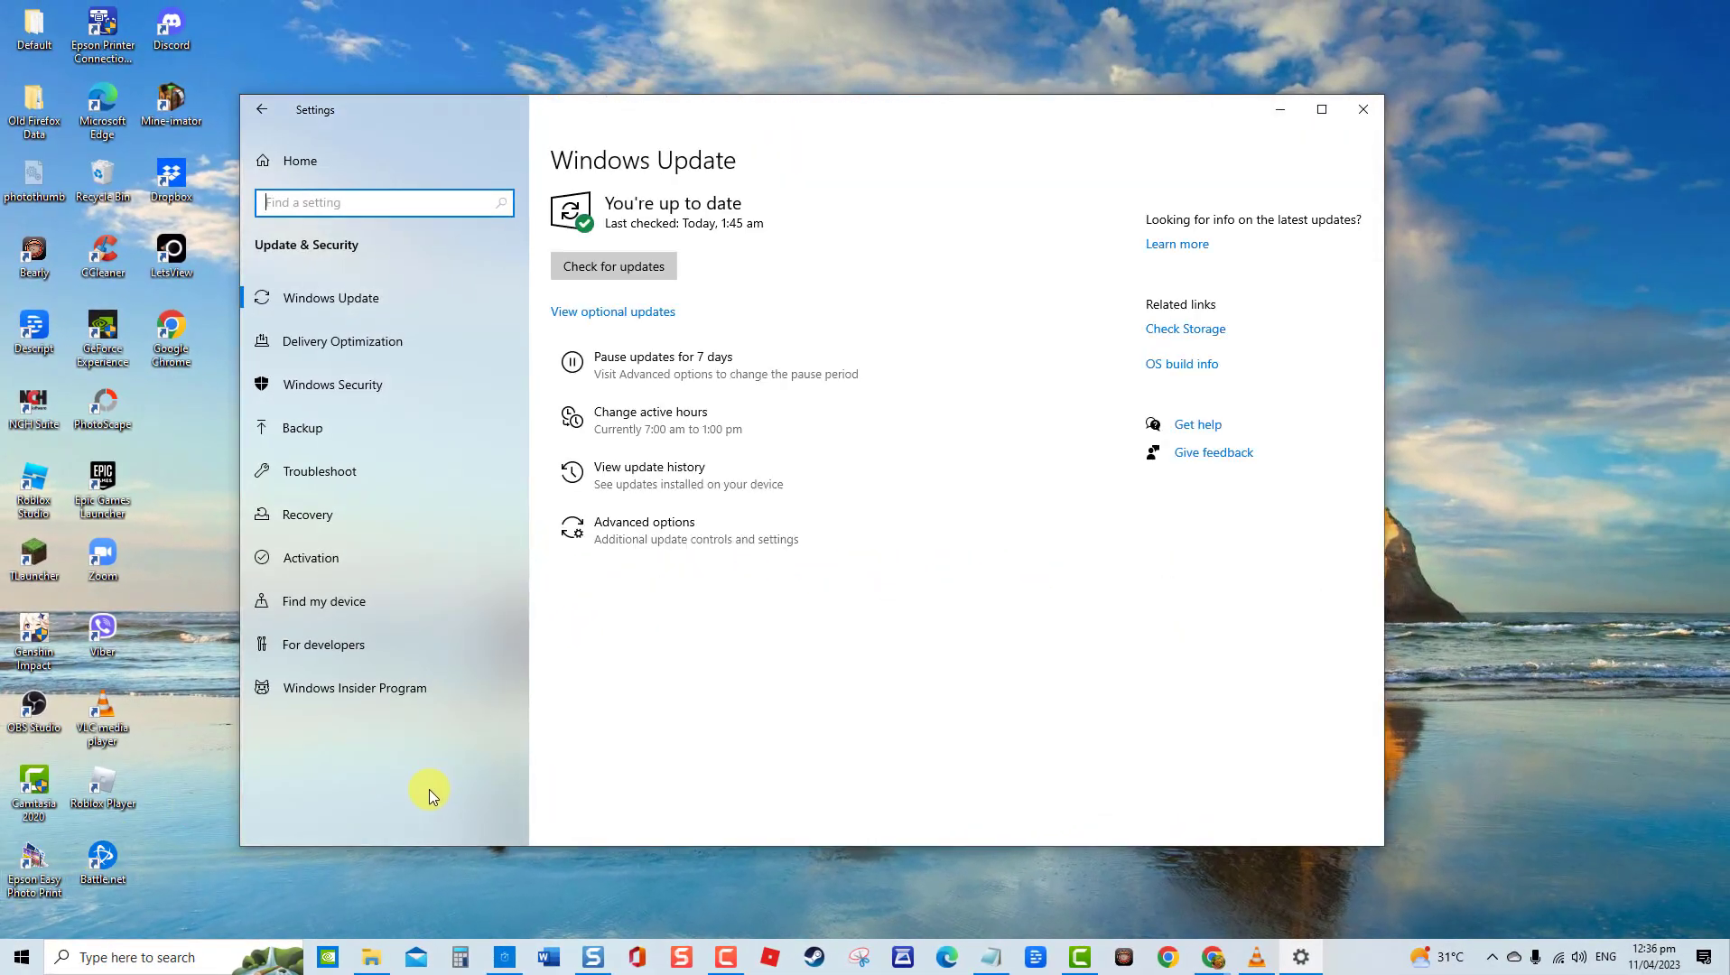
left_click(402, 474)
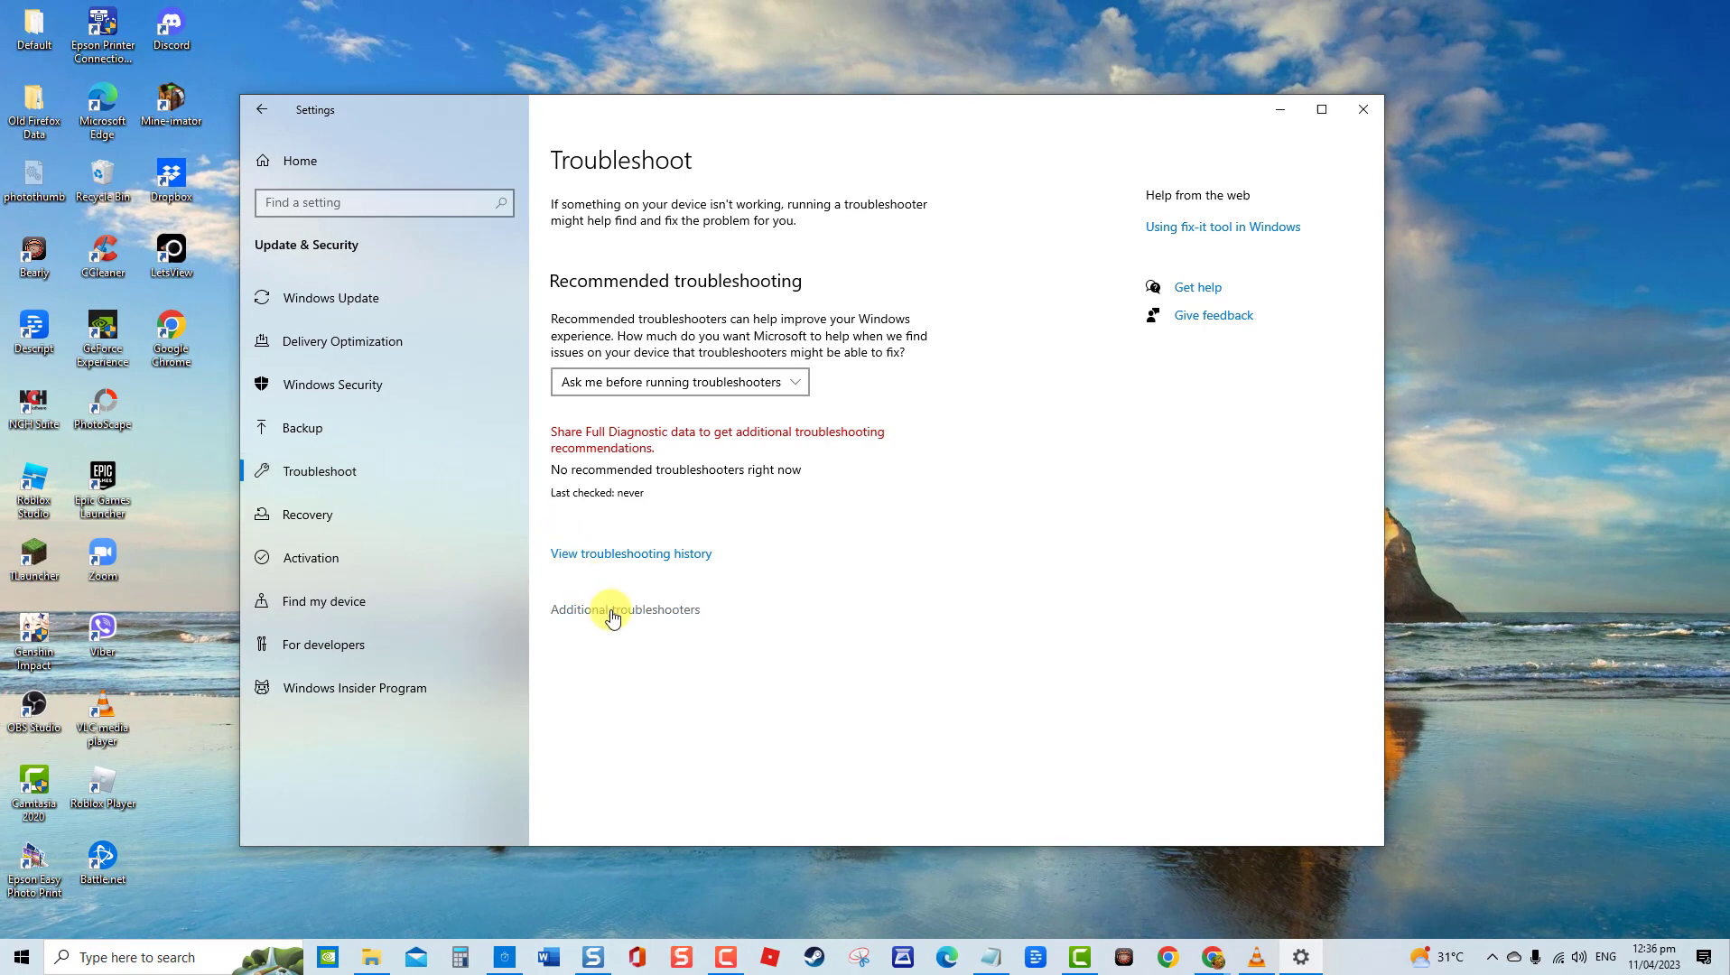
left_click(611, 615)
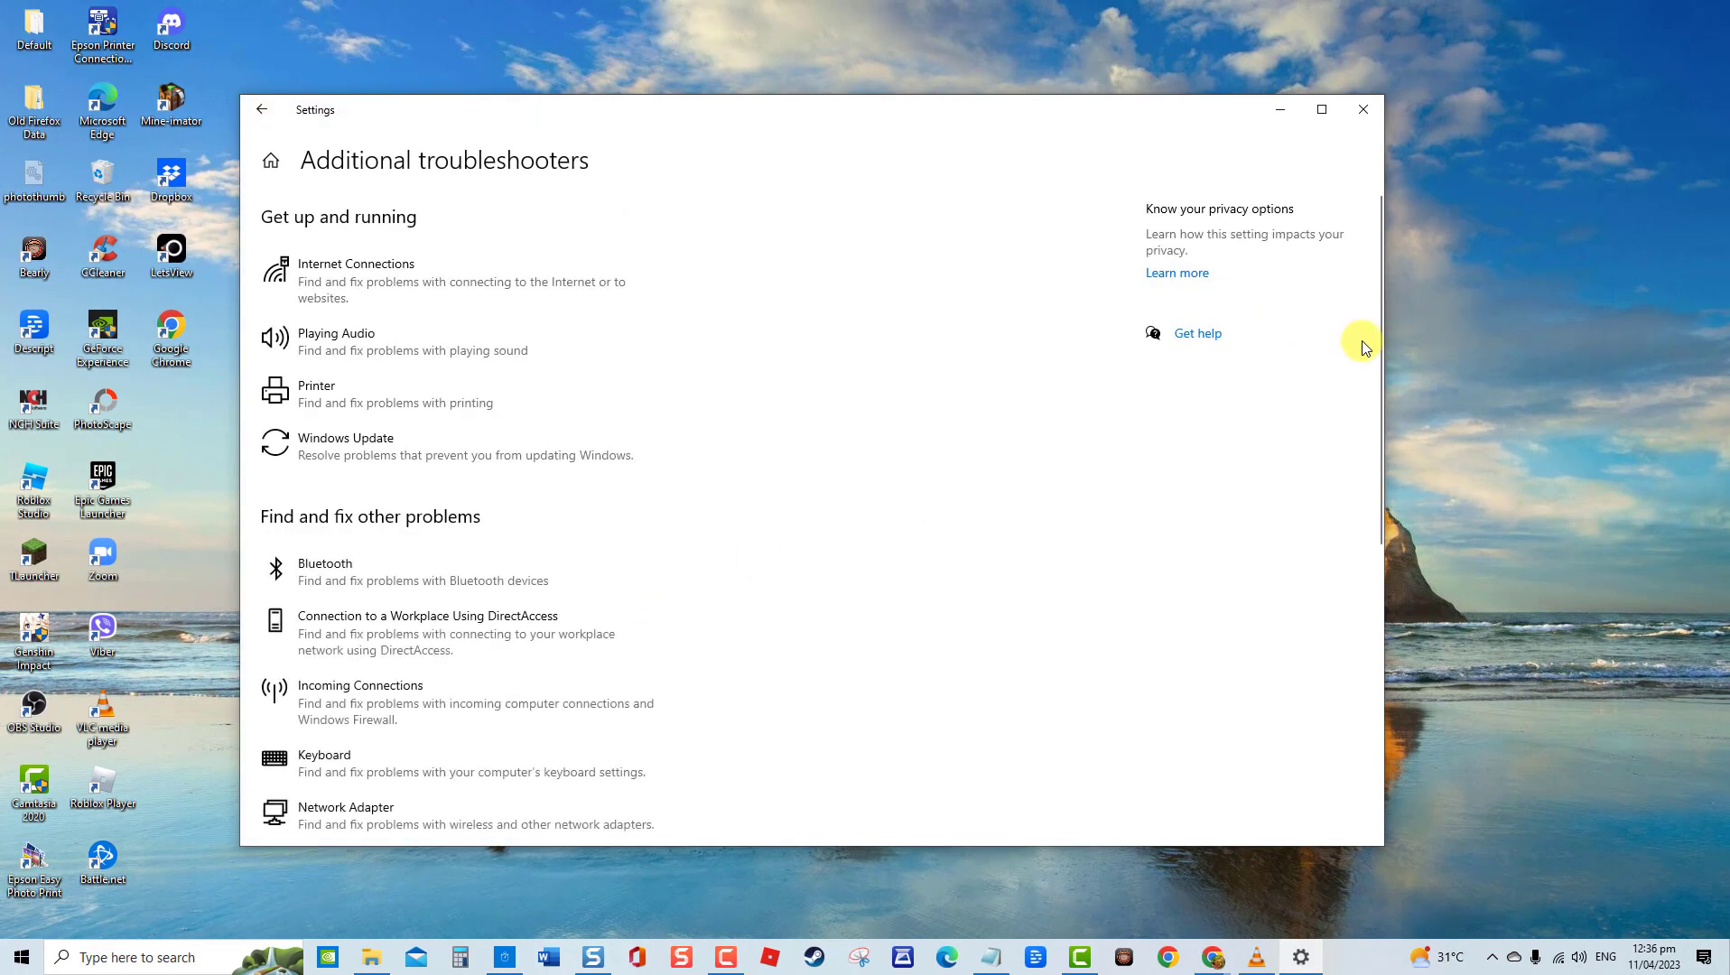
left_click_drag(1379, 348, 1371, 487)
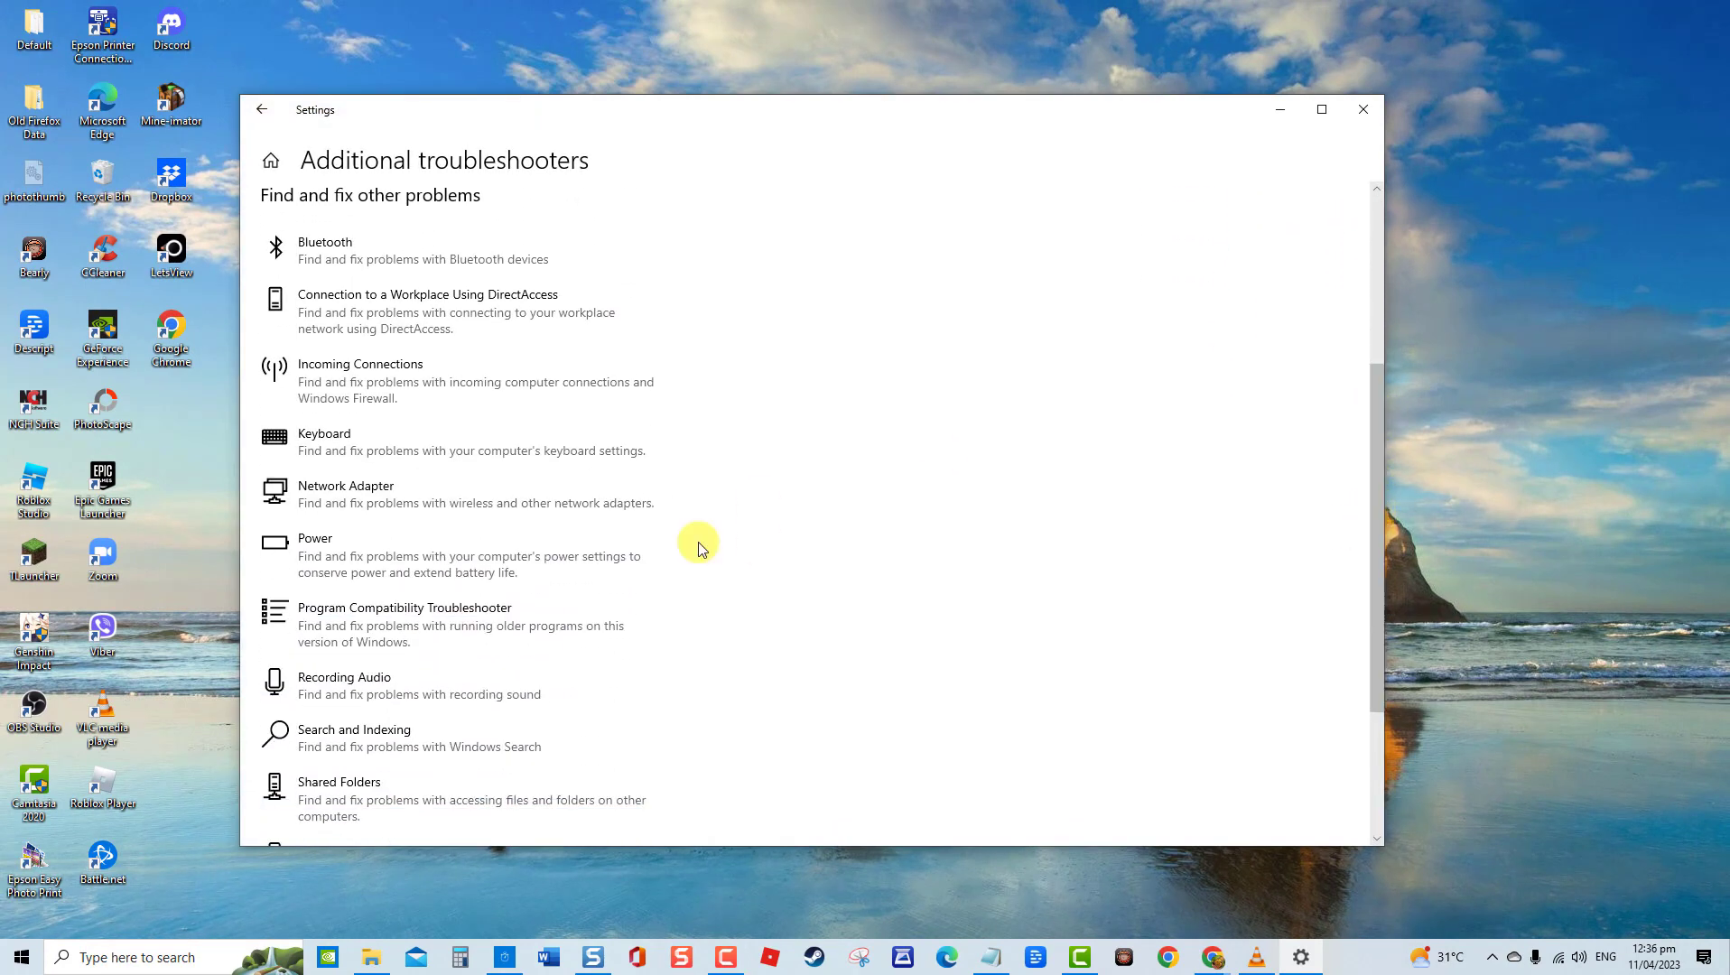
left_click(477, 497)
Run the Network Adapter troubleshooter on all network adapters, then close it and Settings.
left_click(527, 546)
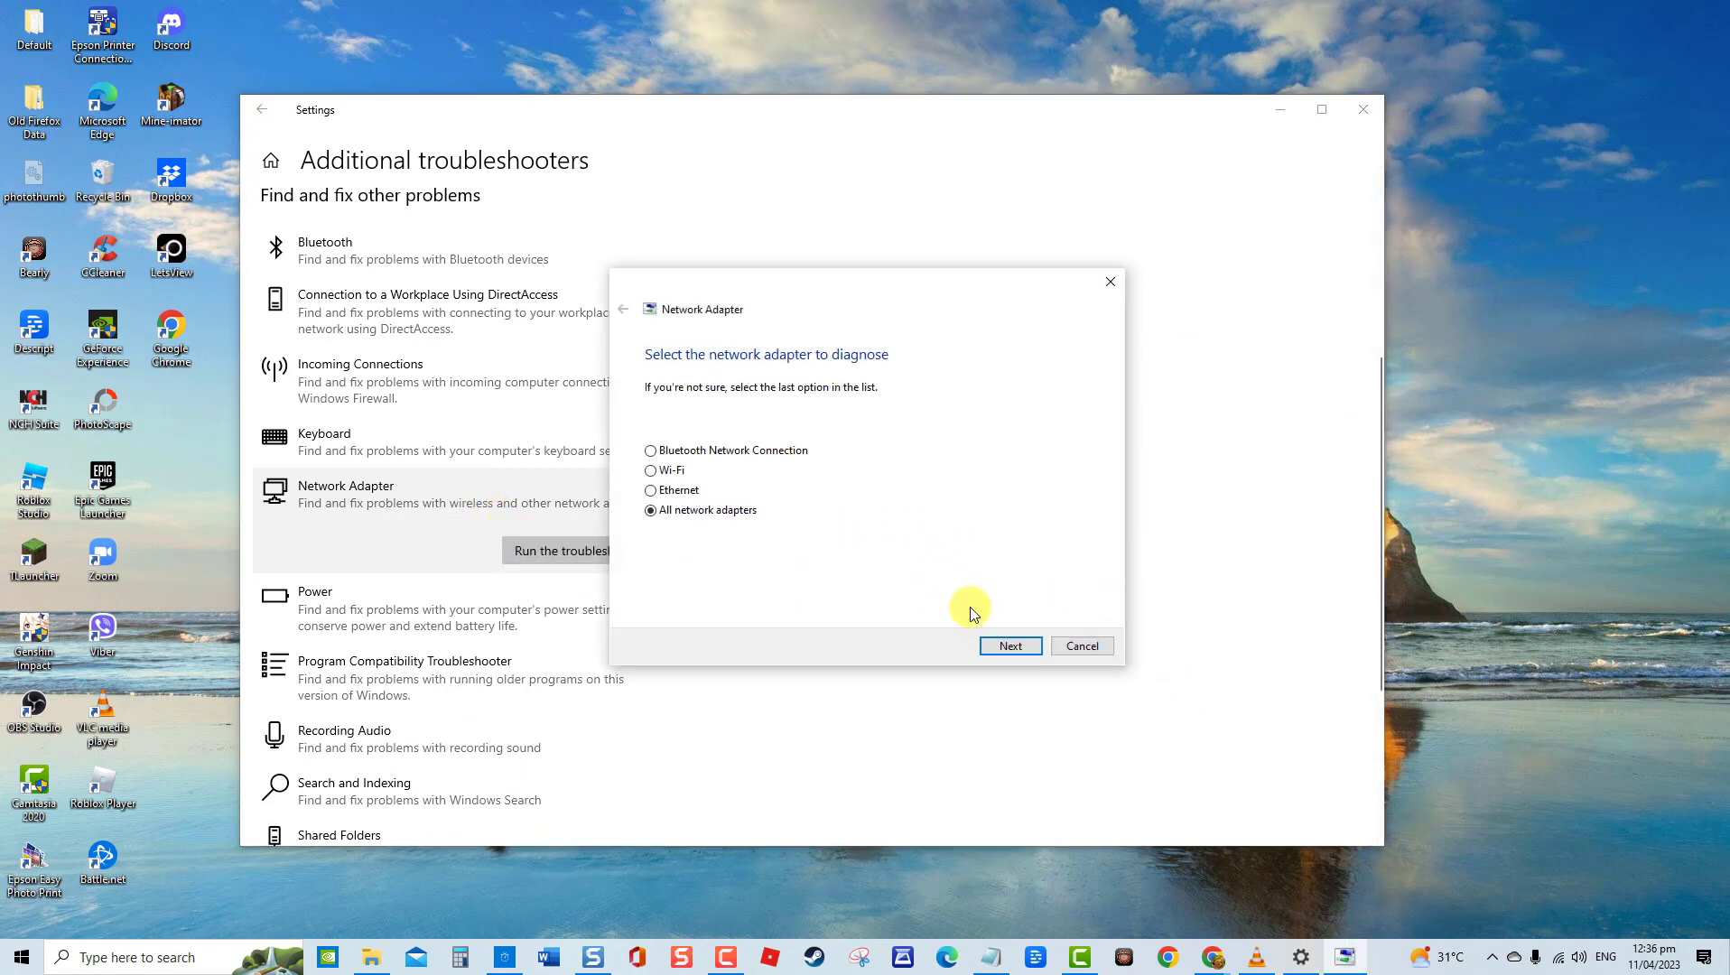
left_click(1009, 646)
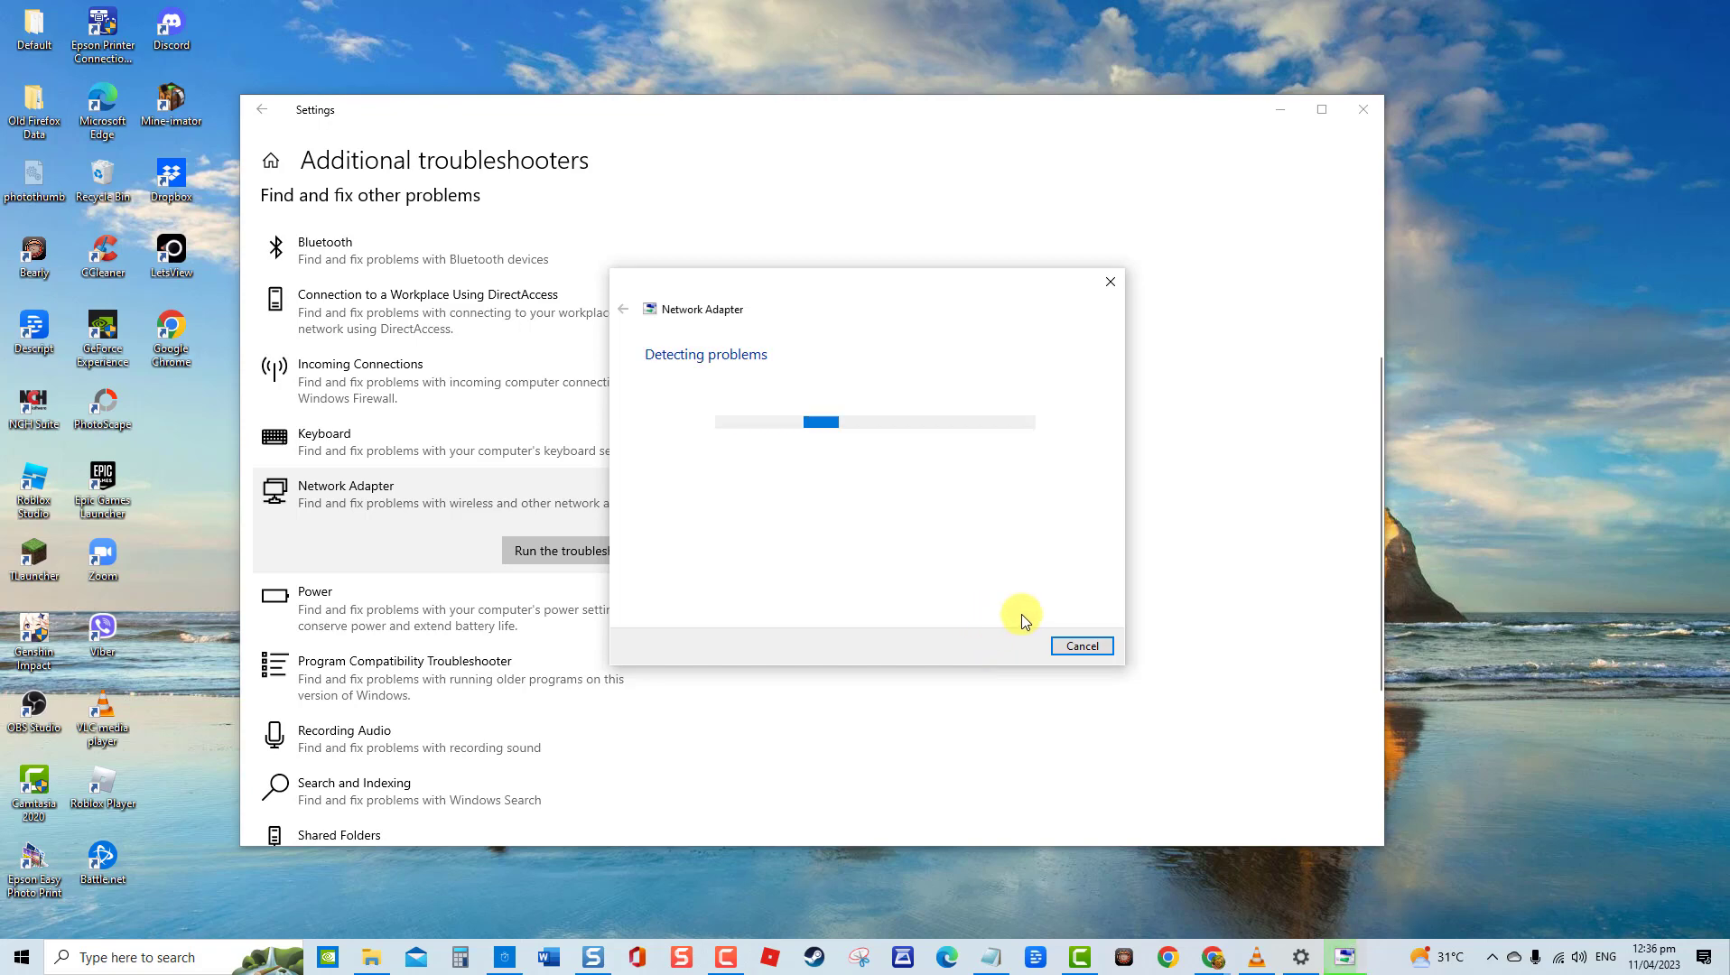
left_click(1362, 109)
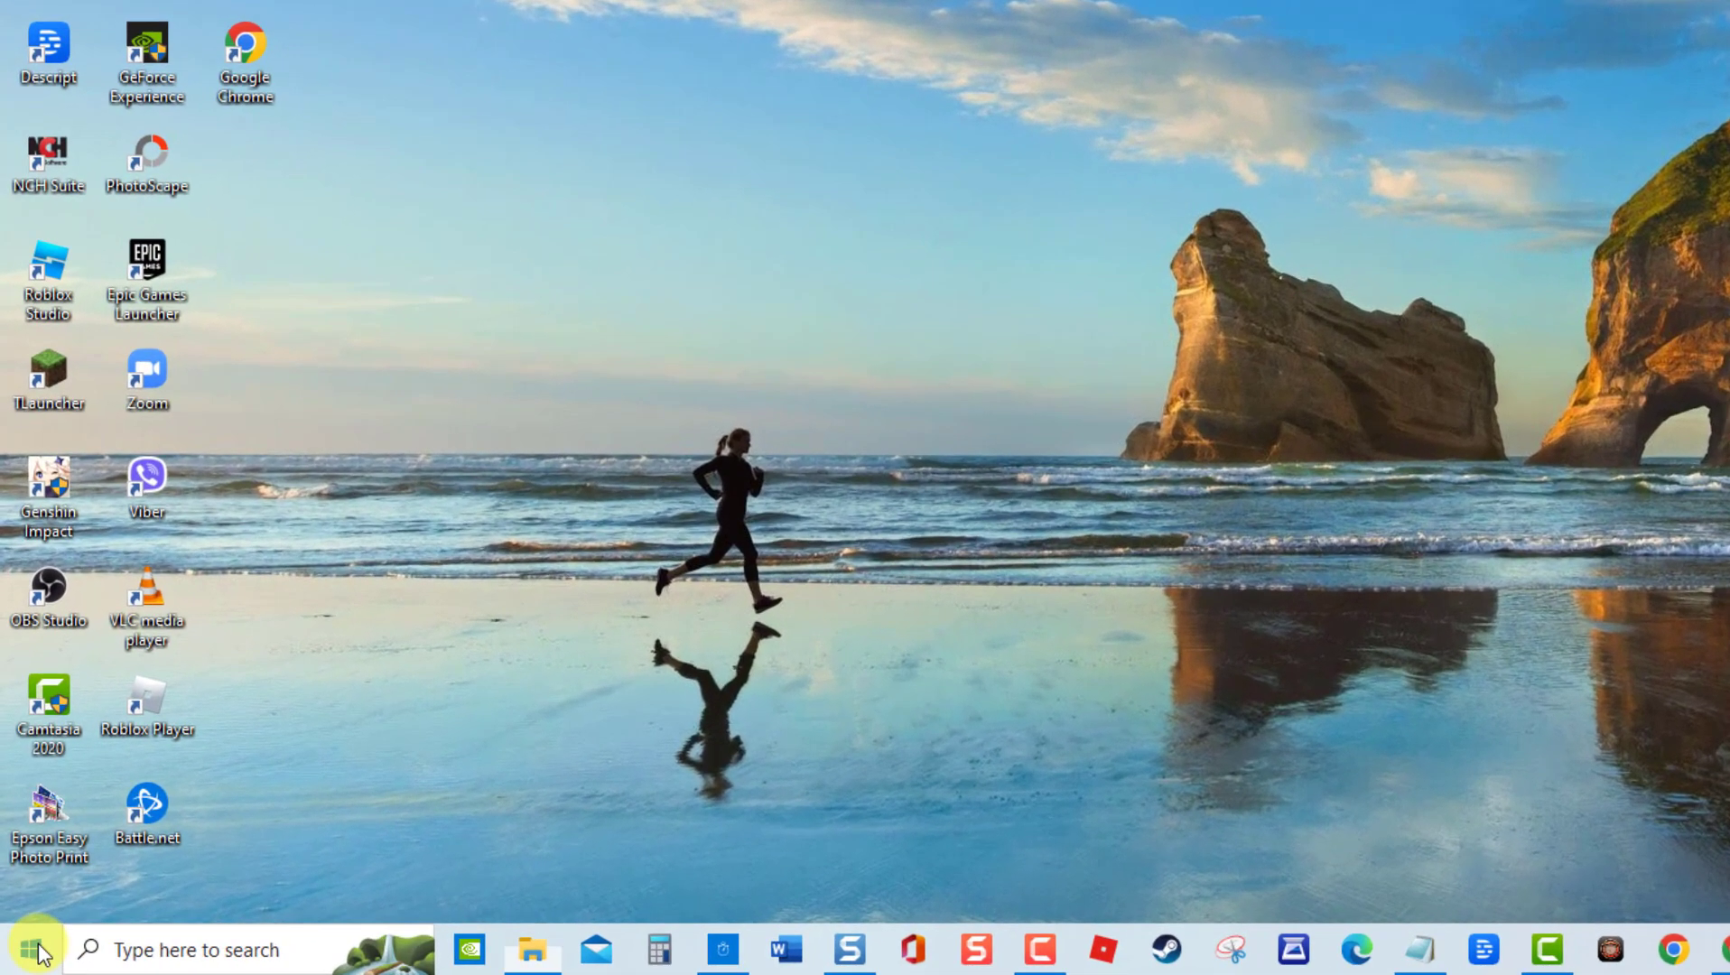
Reopen Settings' additional troubleshooters and expand the Windows Store Apps entry.
left_click(27, 948)
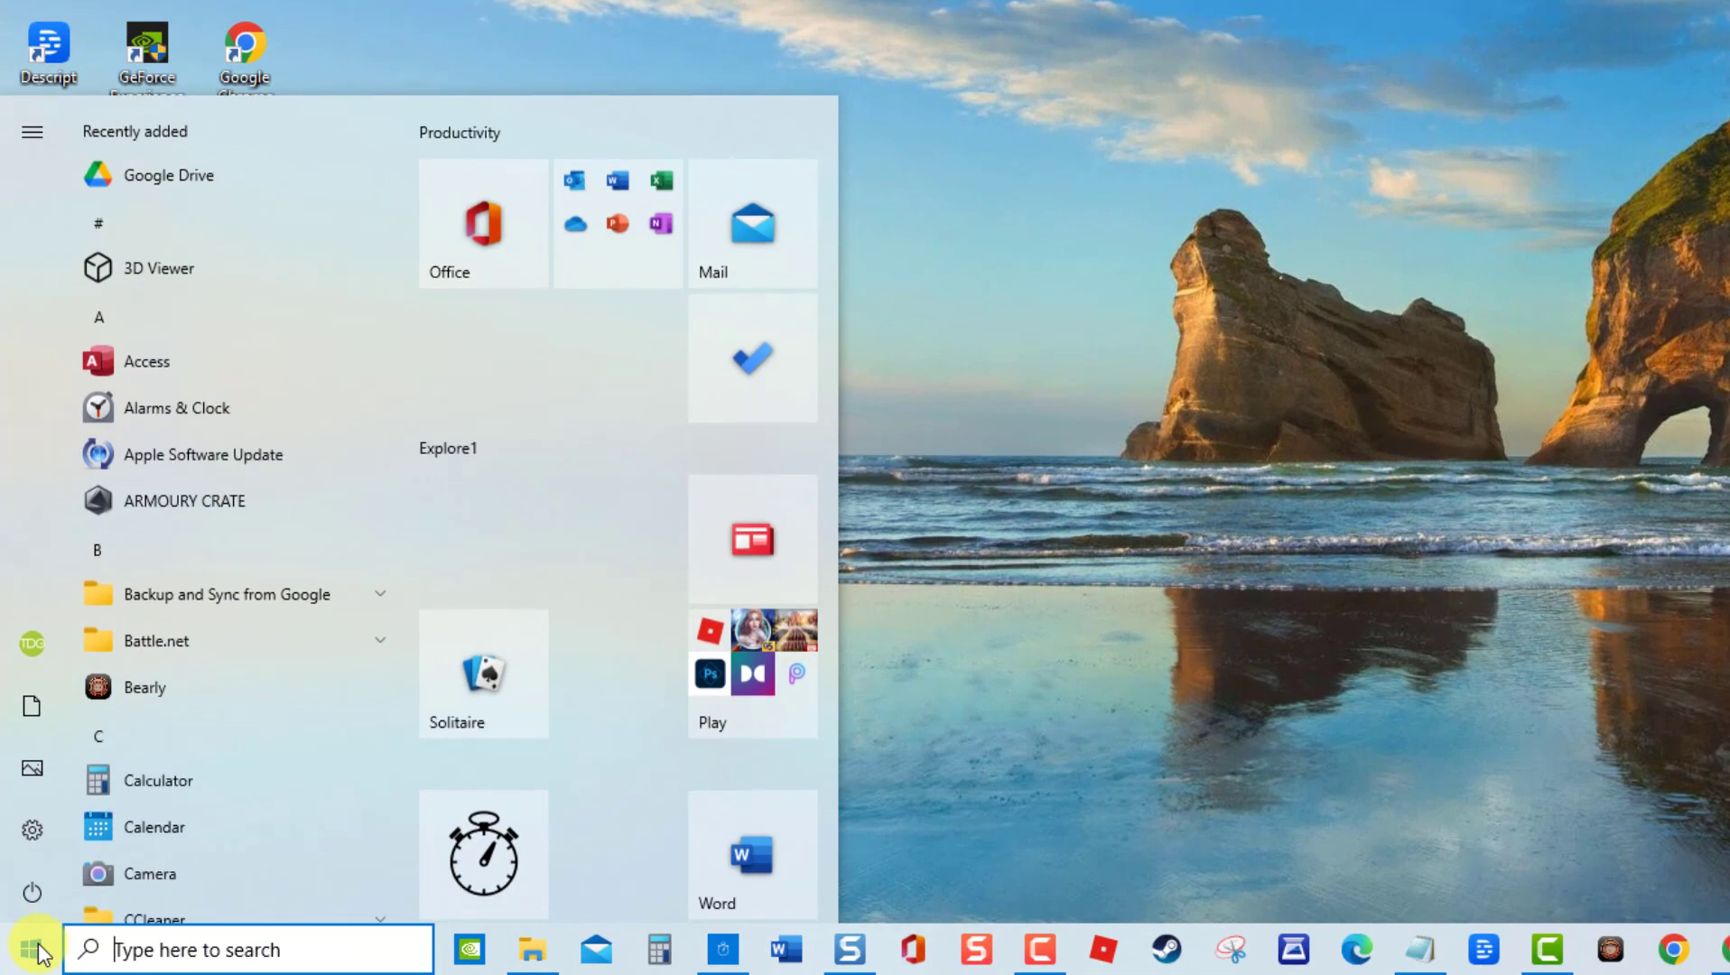
left_click(32, 829)
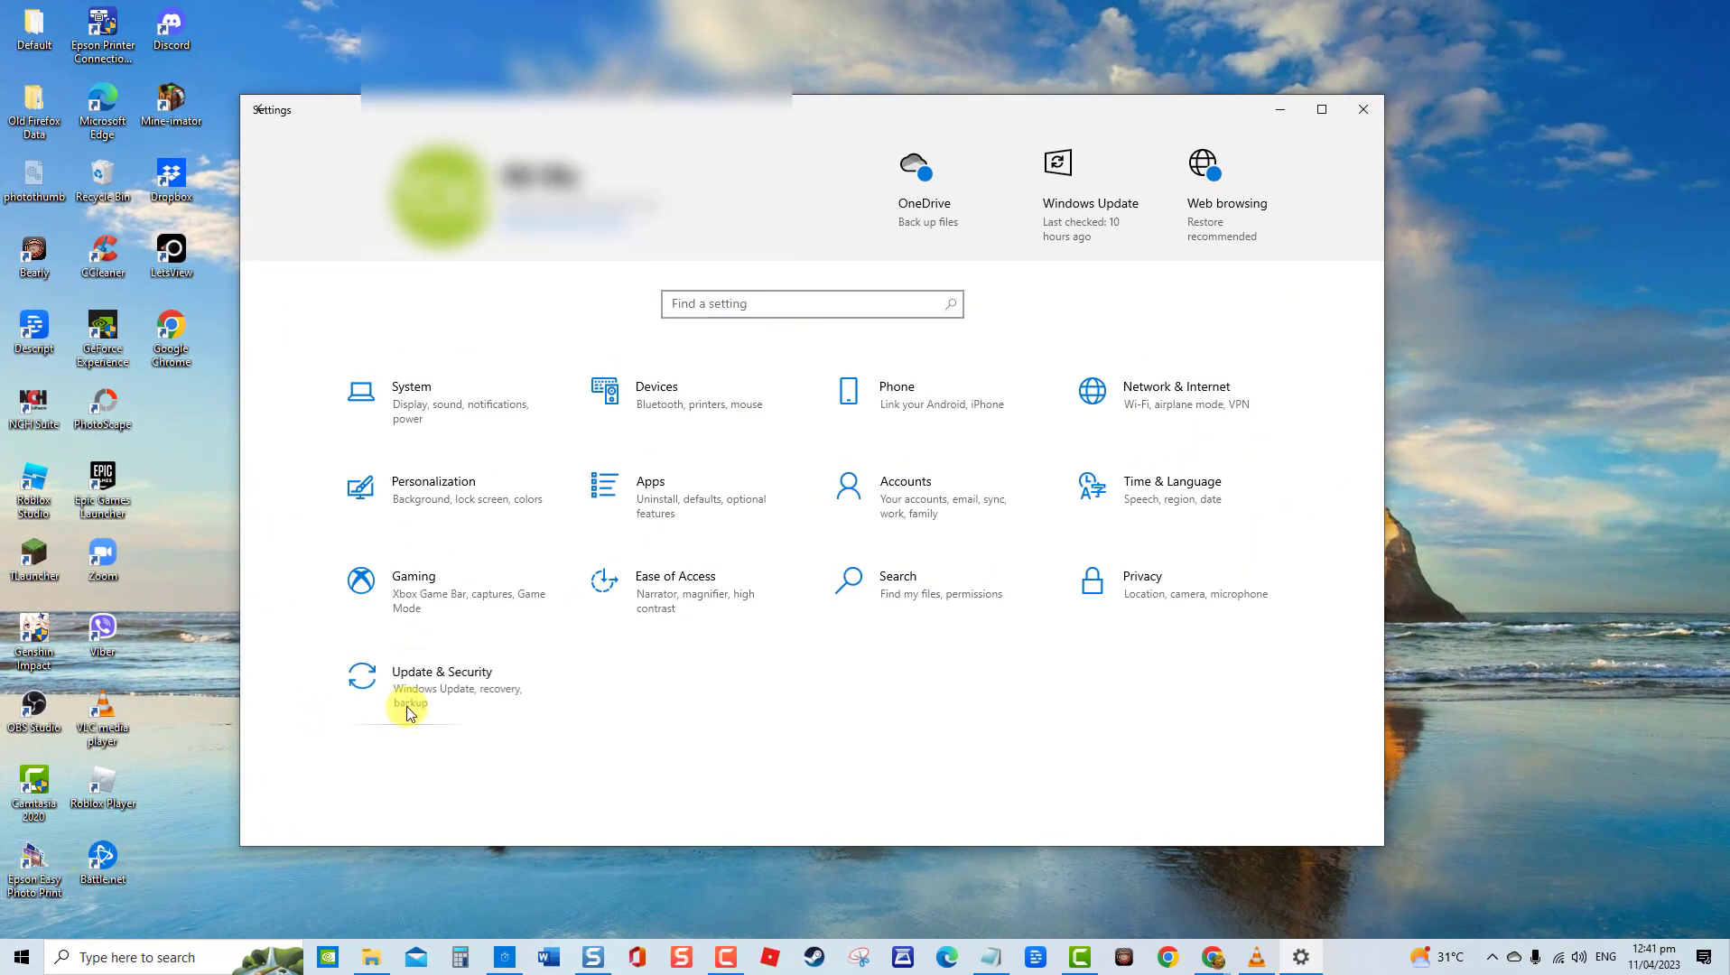
left_click(412, 682)
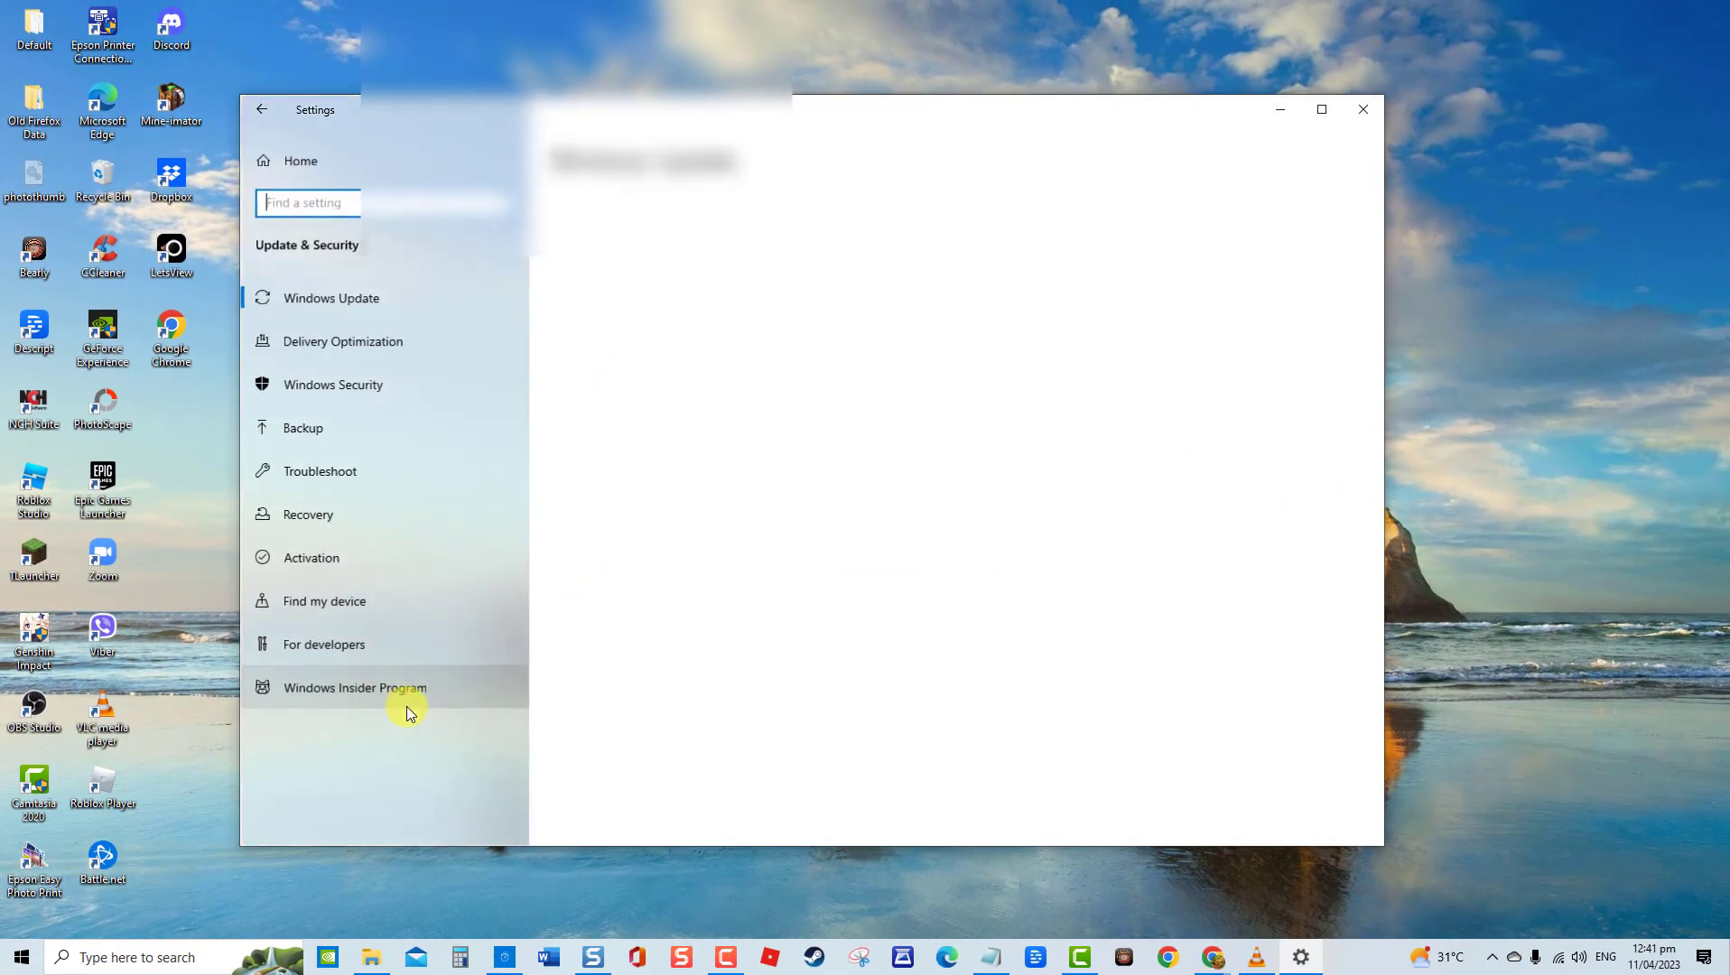
left_click(383, 476)
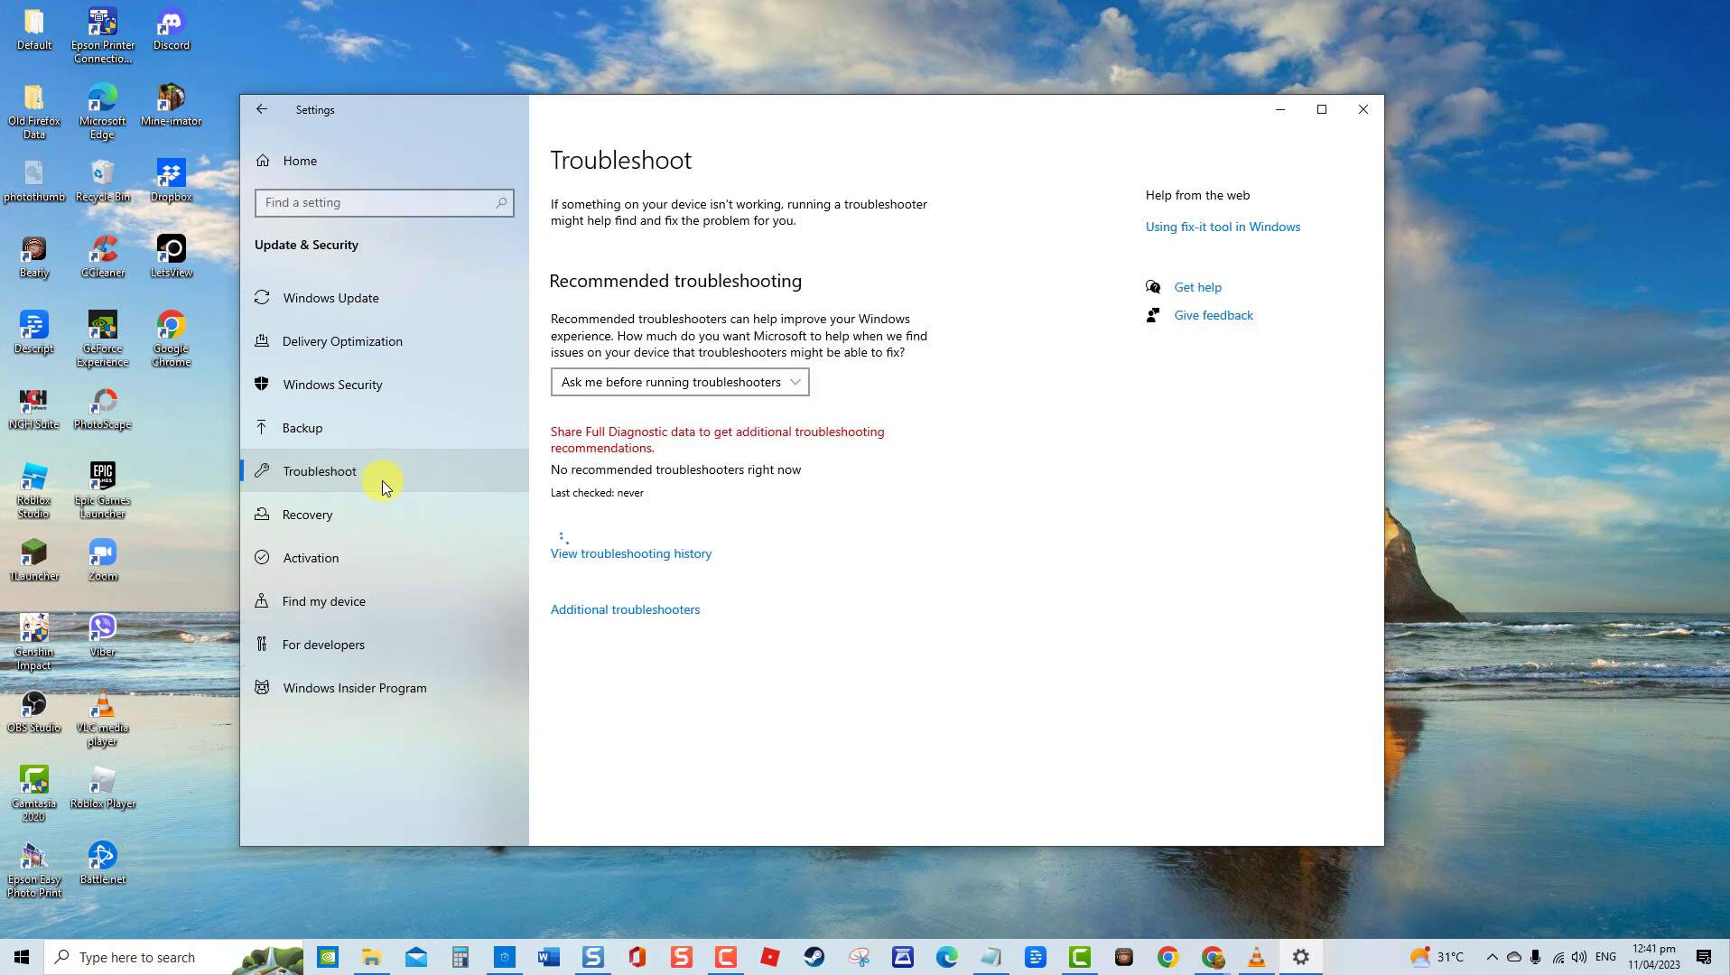
left_click(573, 610)
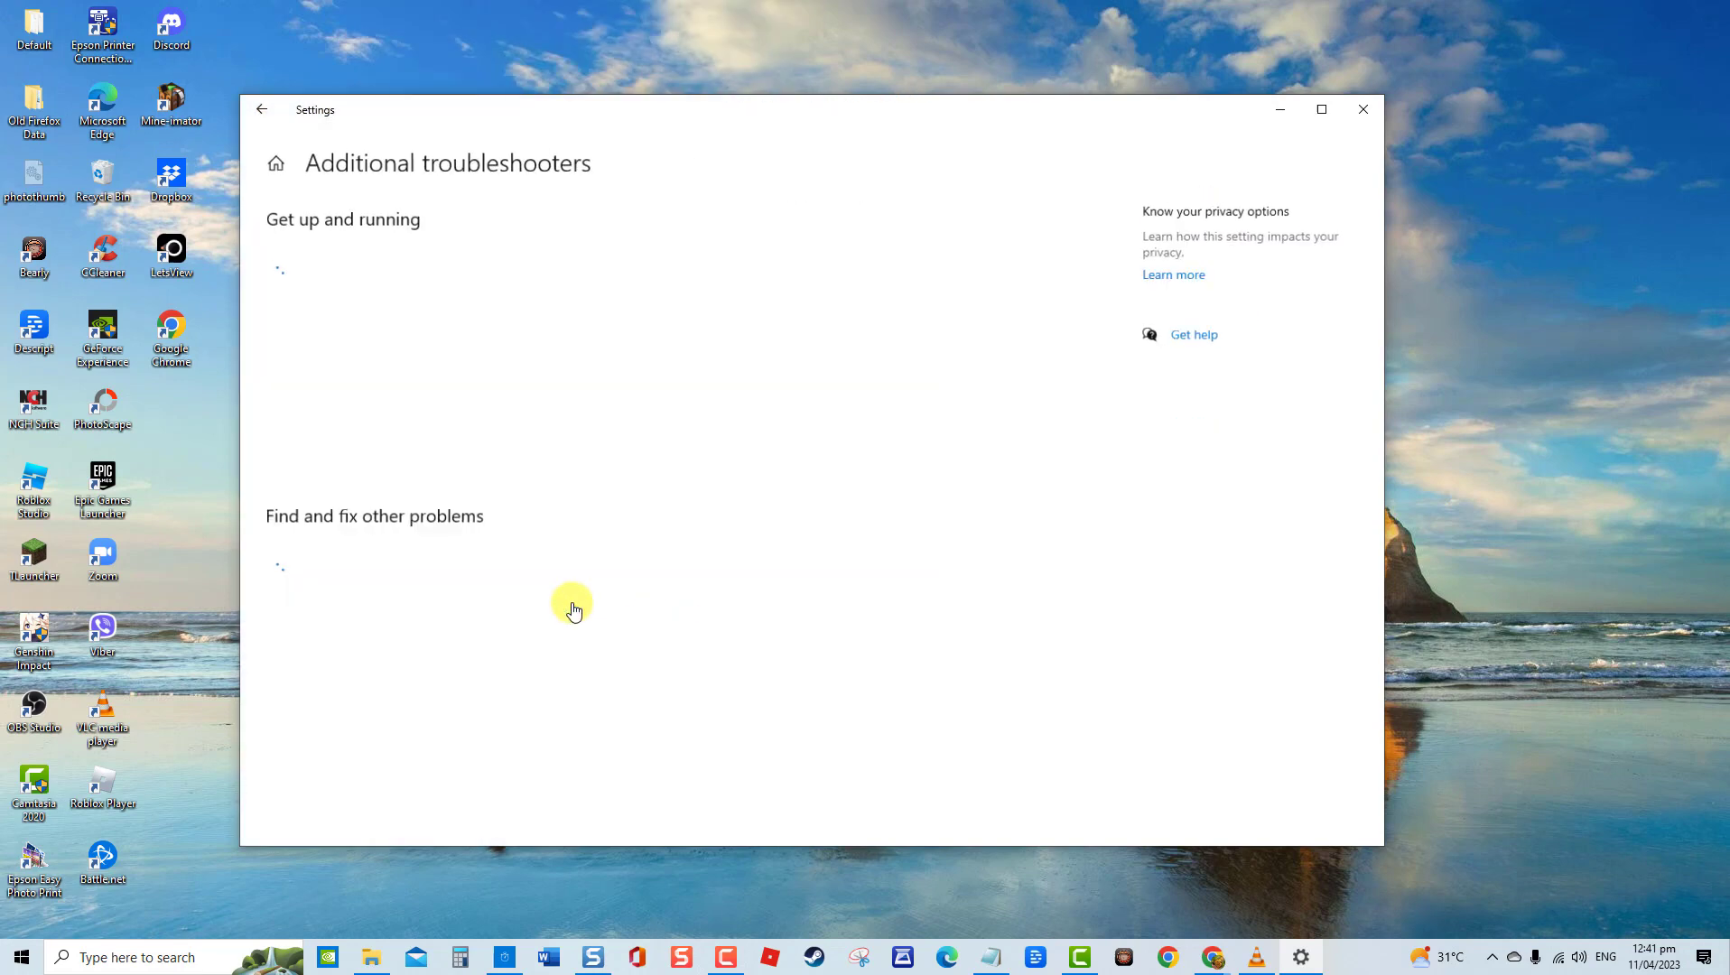
left_click_drag(1379, 330, 1376, 757)
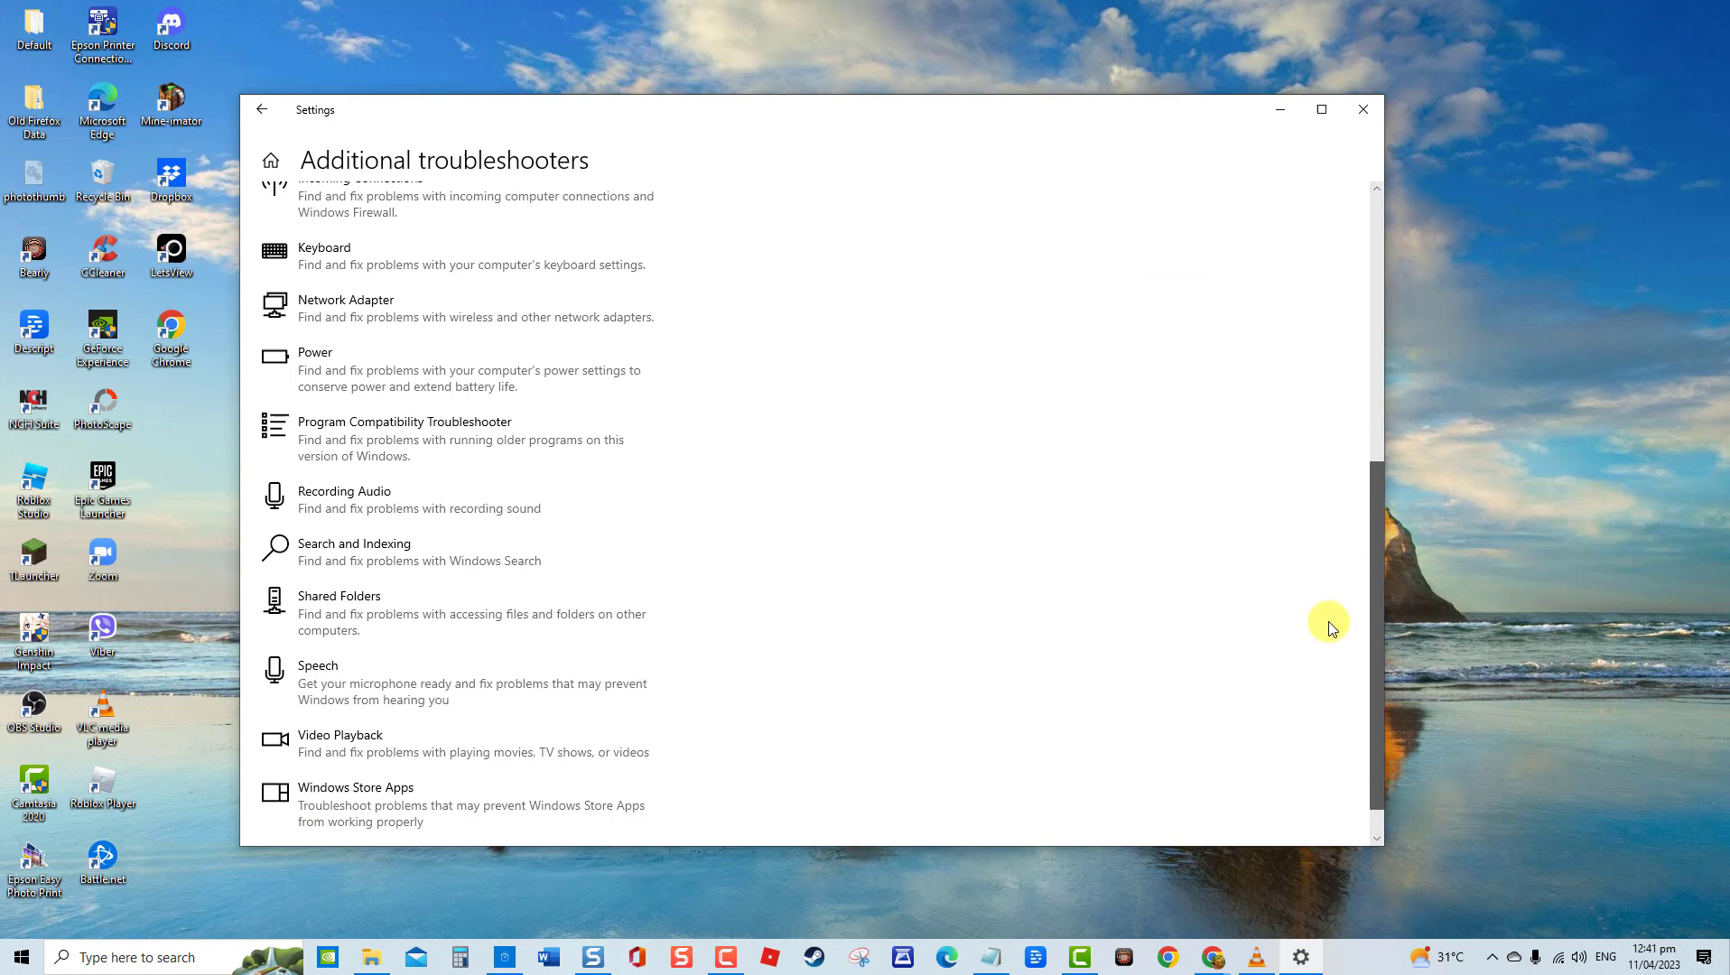
left_click(484, 766)
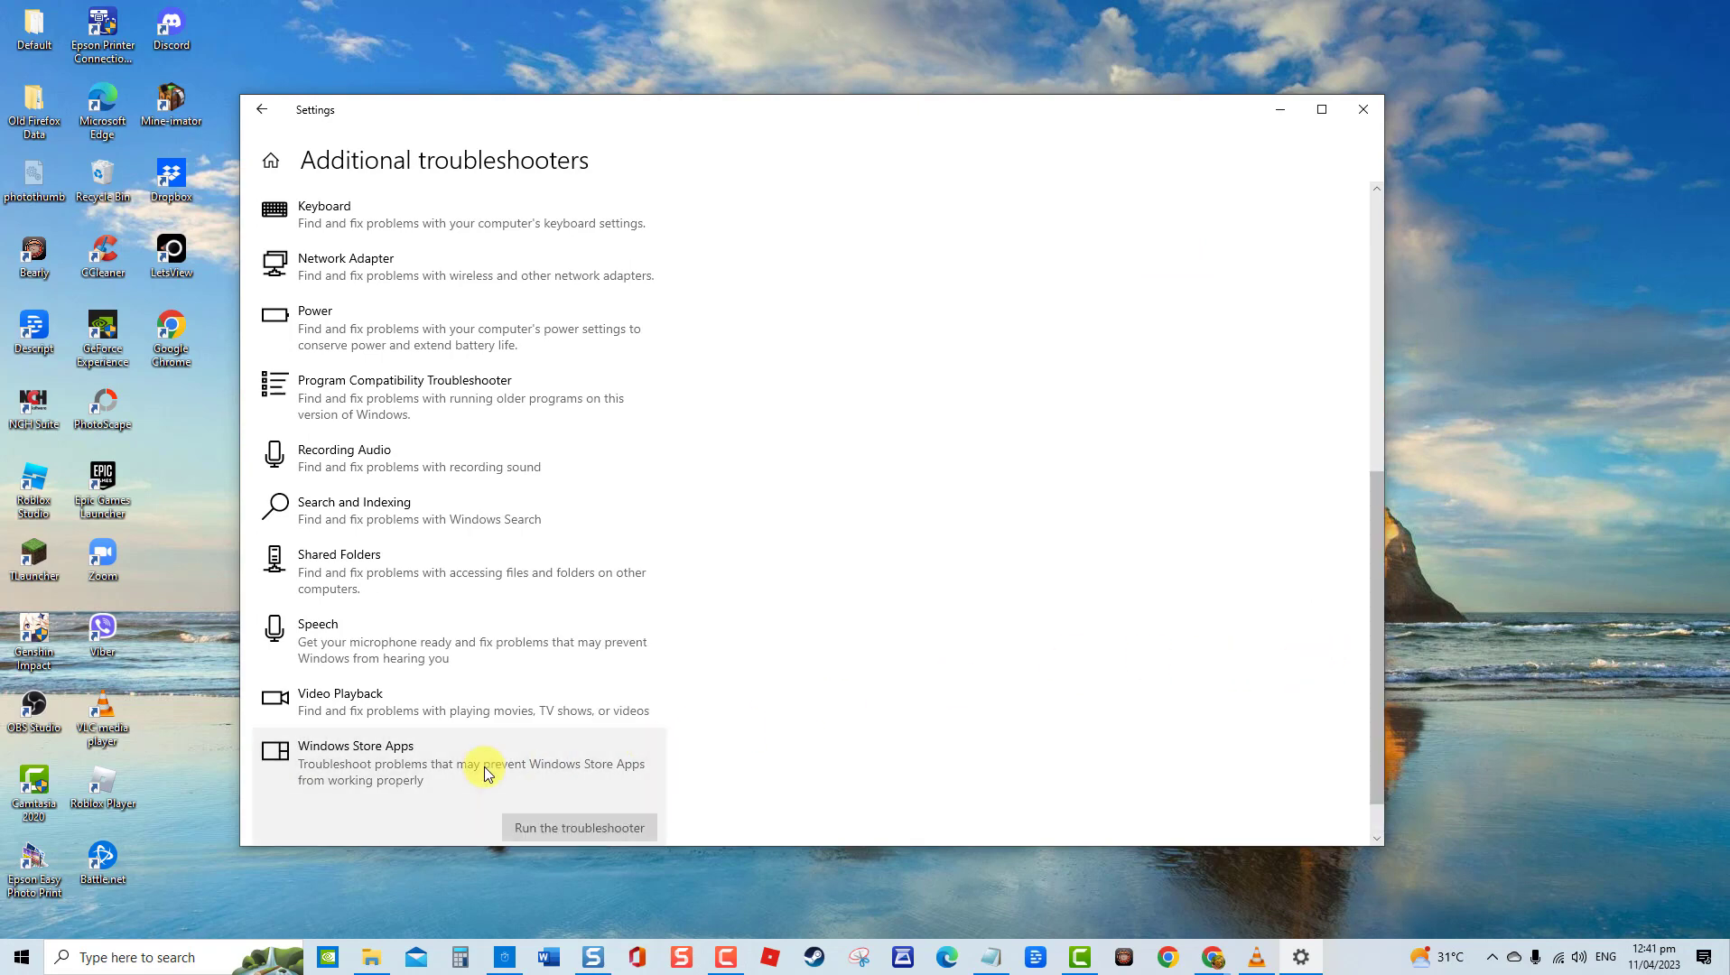
Run the Windows Store Apps troubleshooter with User Account Control turned on, then close it and Settings.
left_click(552, 826)
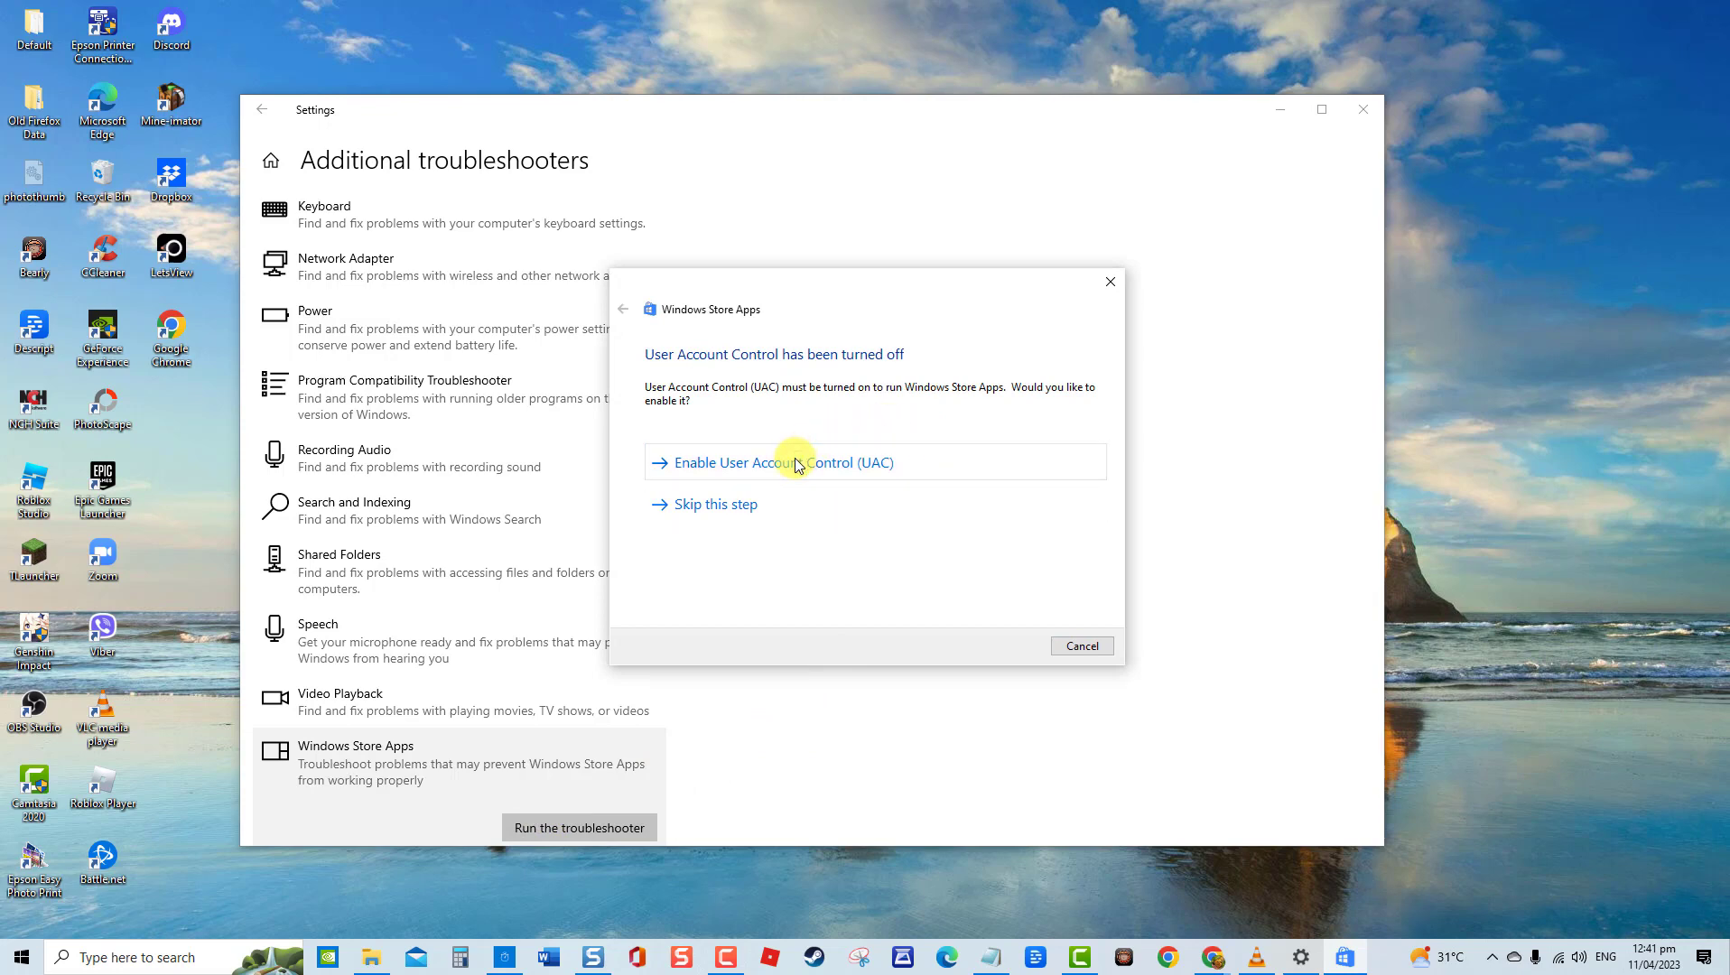
left_click(772, 484)
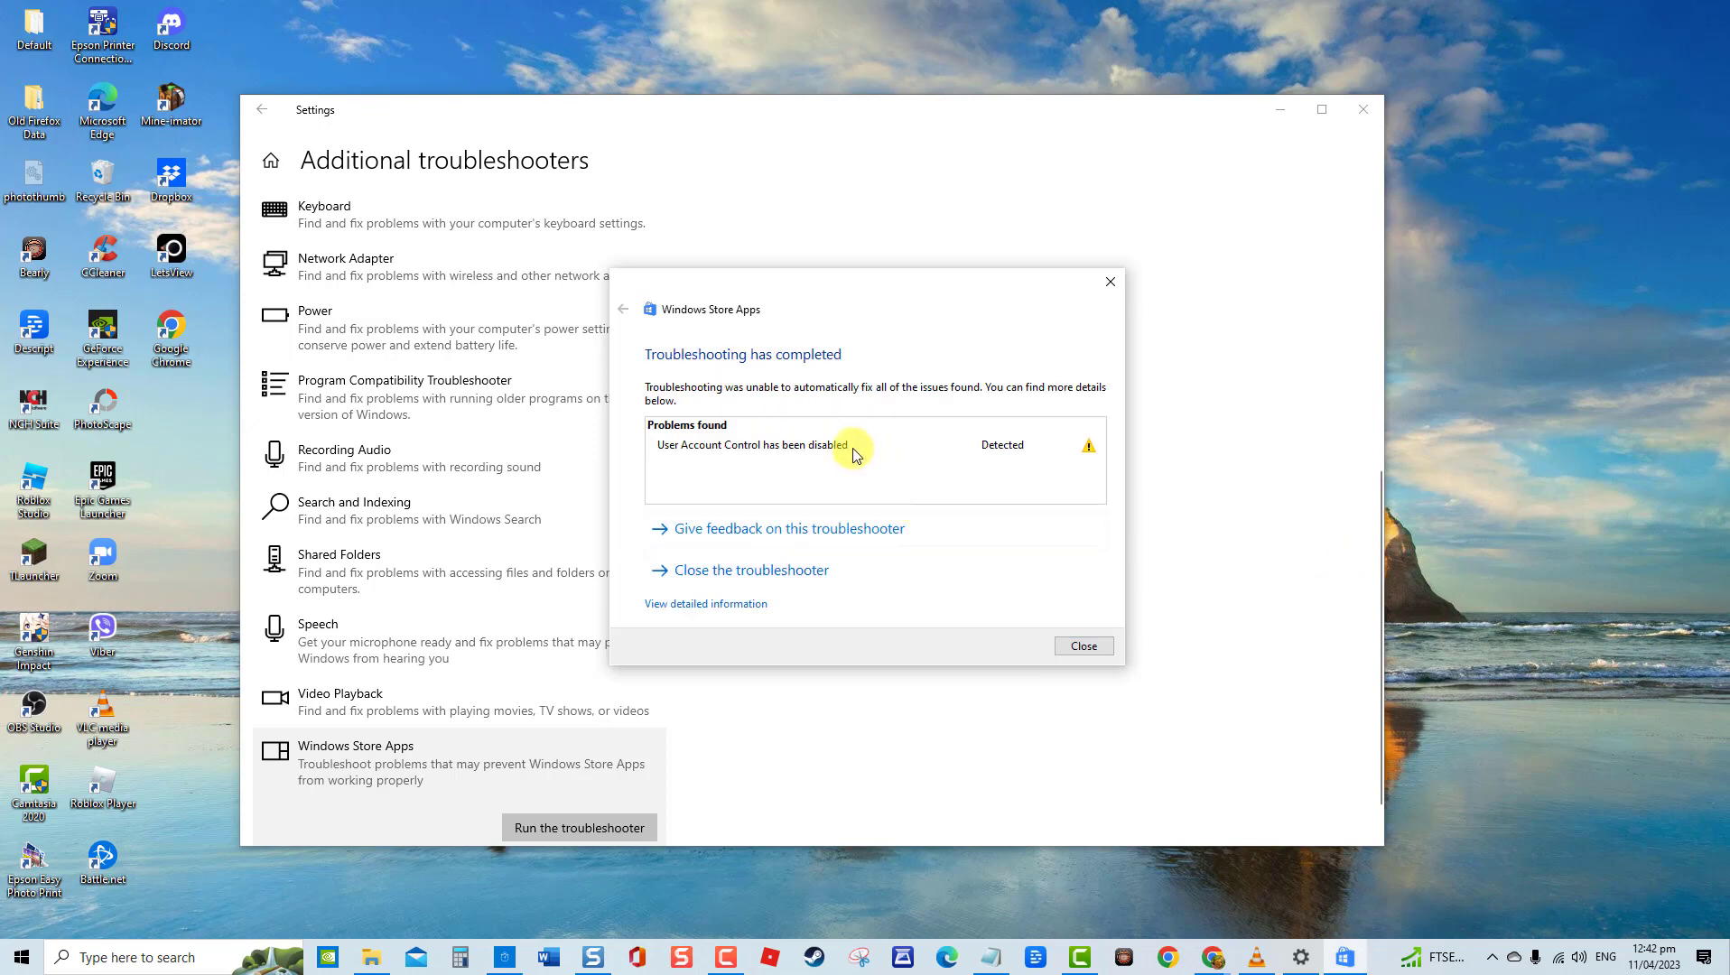
left_click(1083, 646)
left_click(1363, 109)
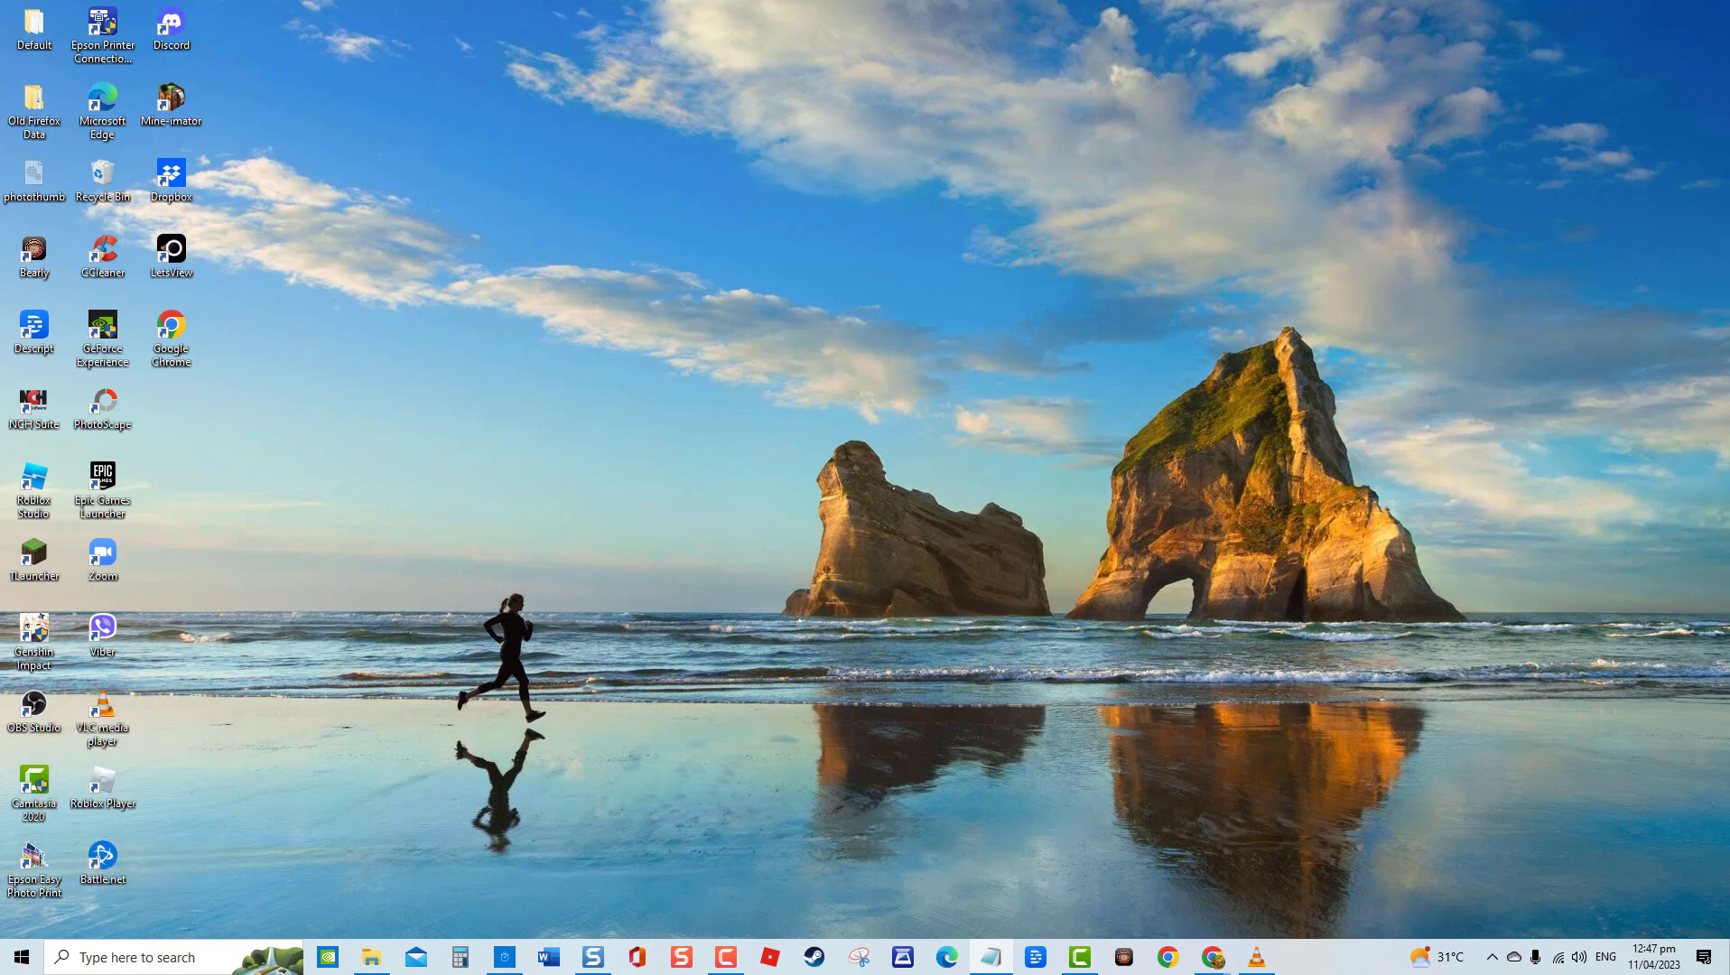
Reset the Microsoft Store app from Apps settings, confirm the reset, and close Settings.
key("super+i")
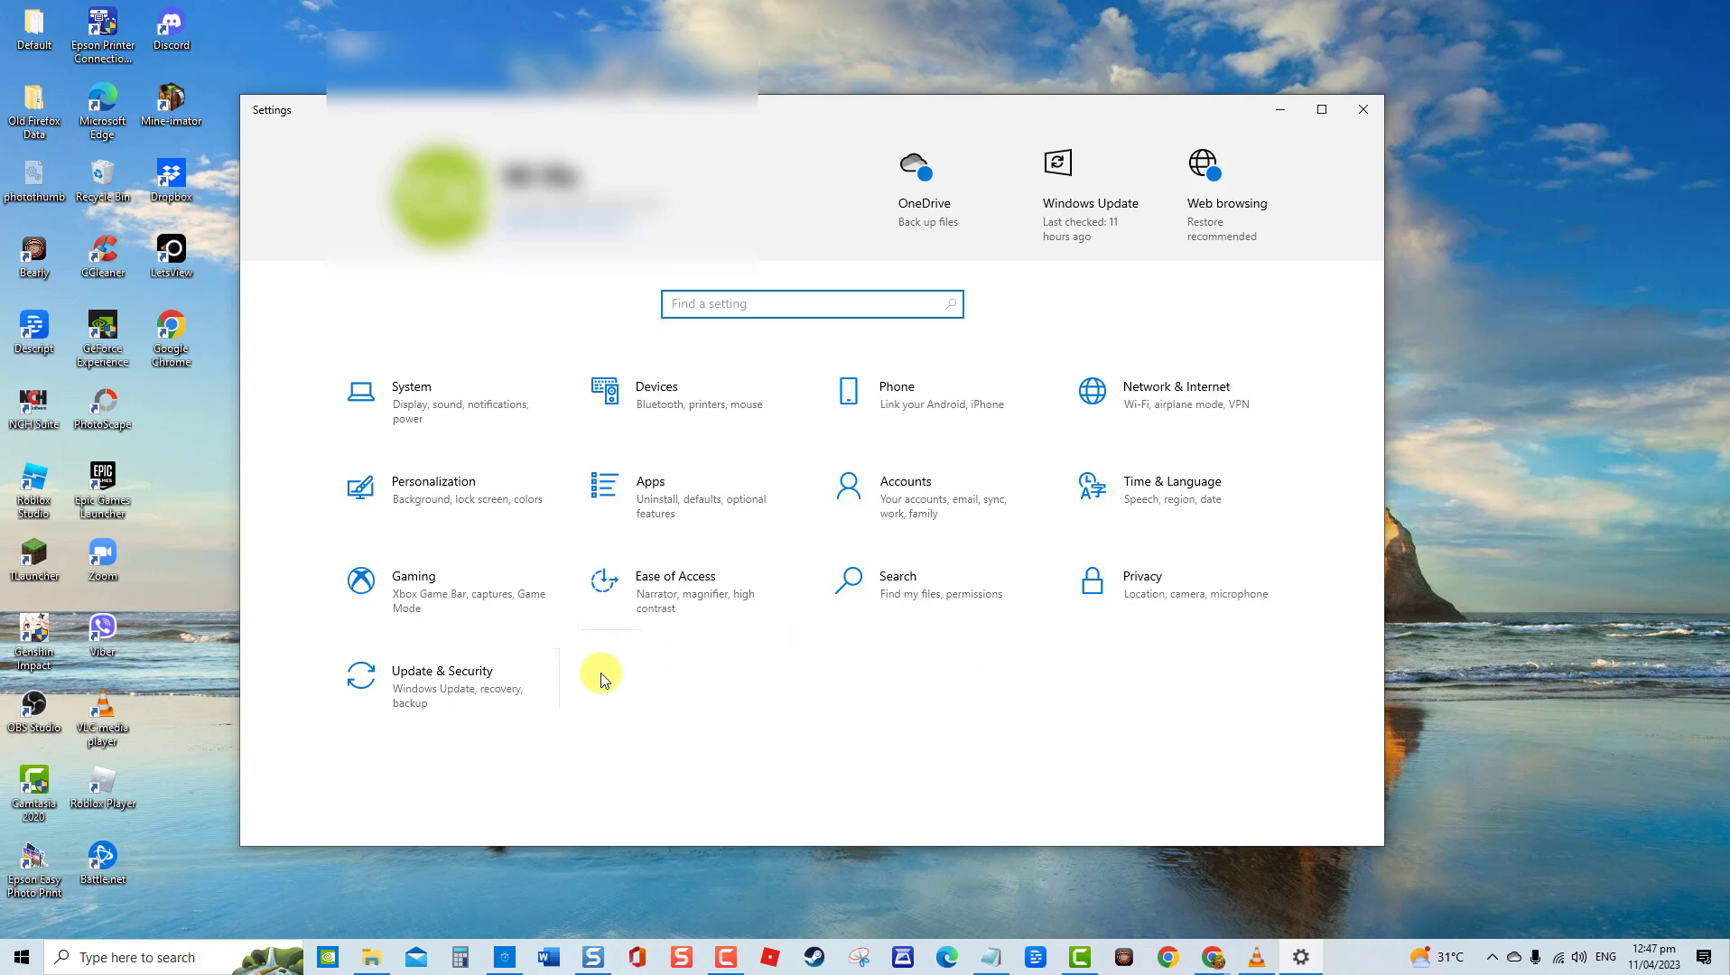
left_click(633, 463)
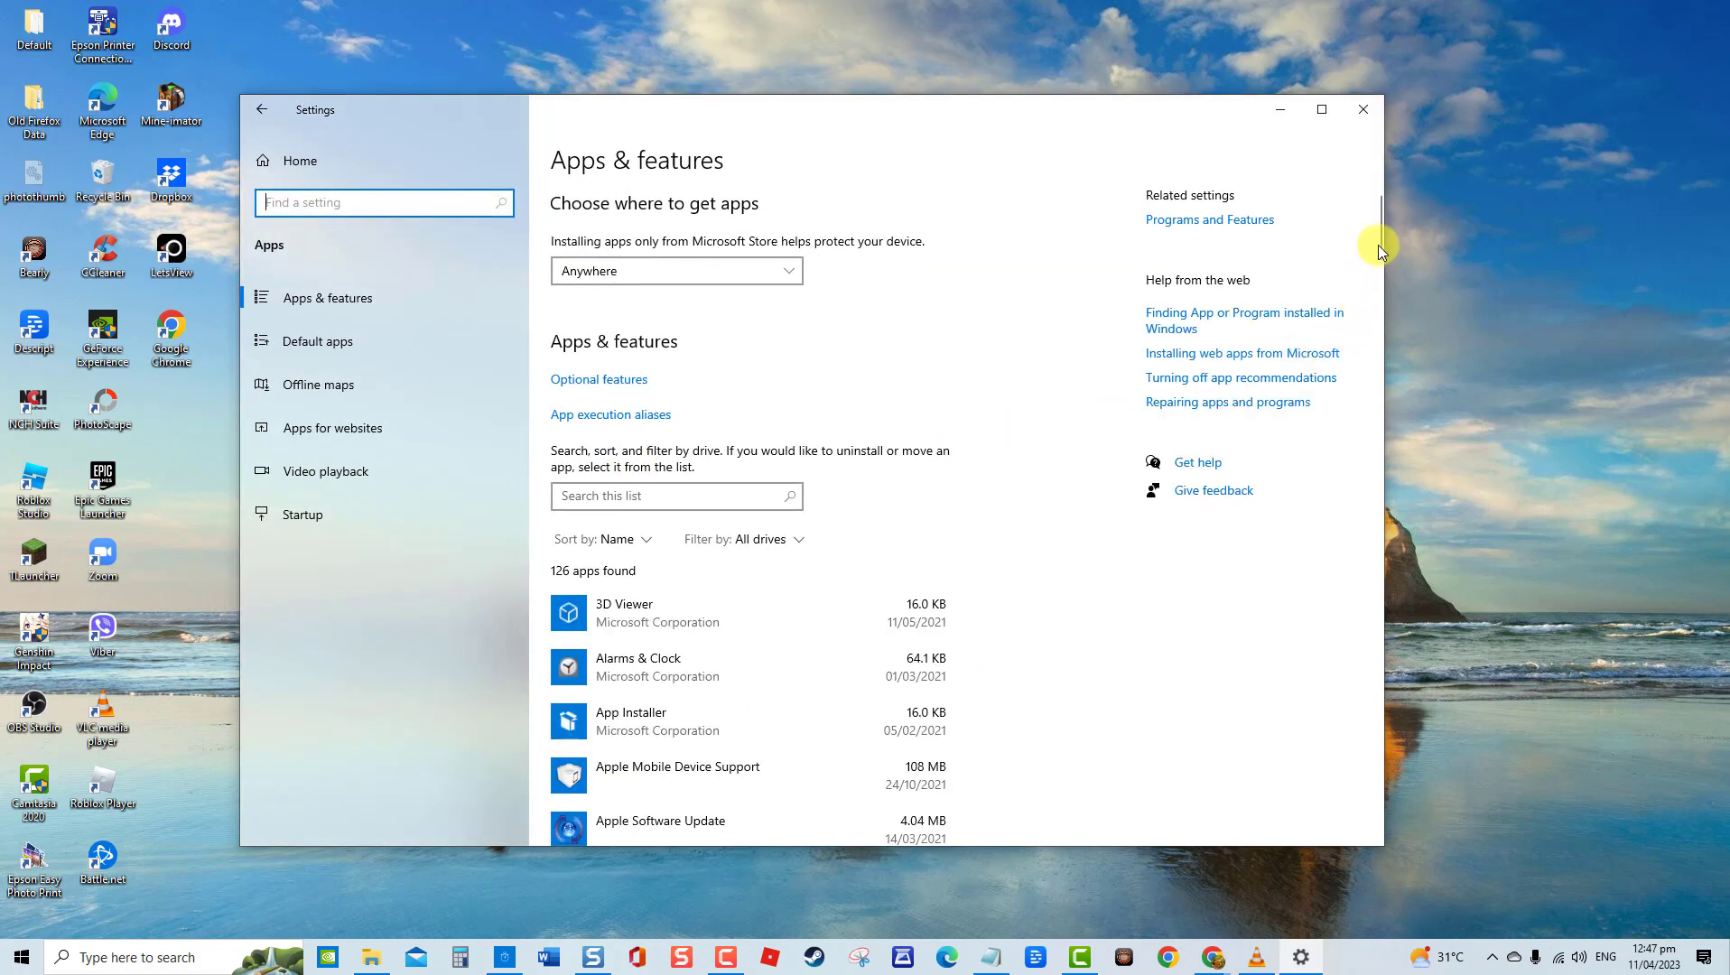
left_click_drag(1378, 245, 1347, 514)
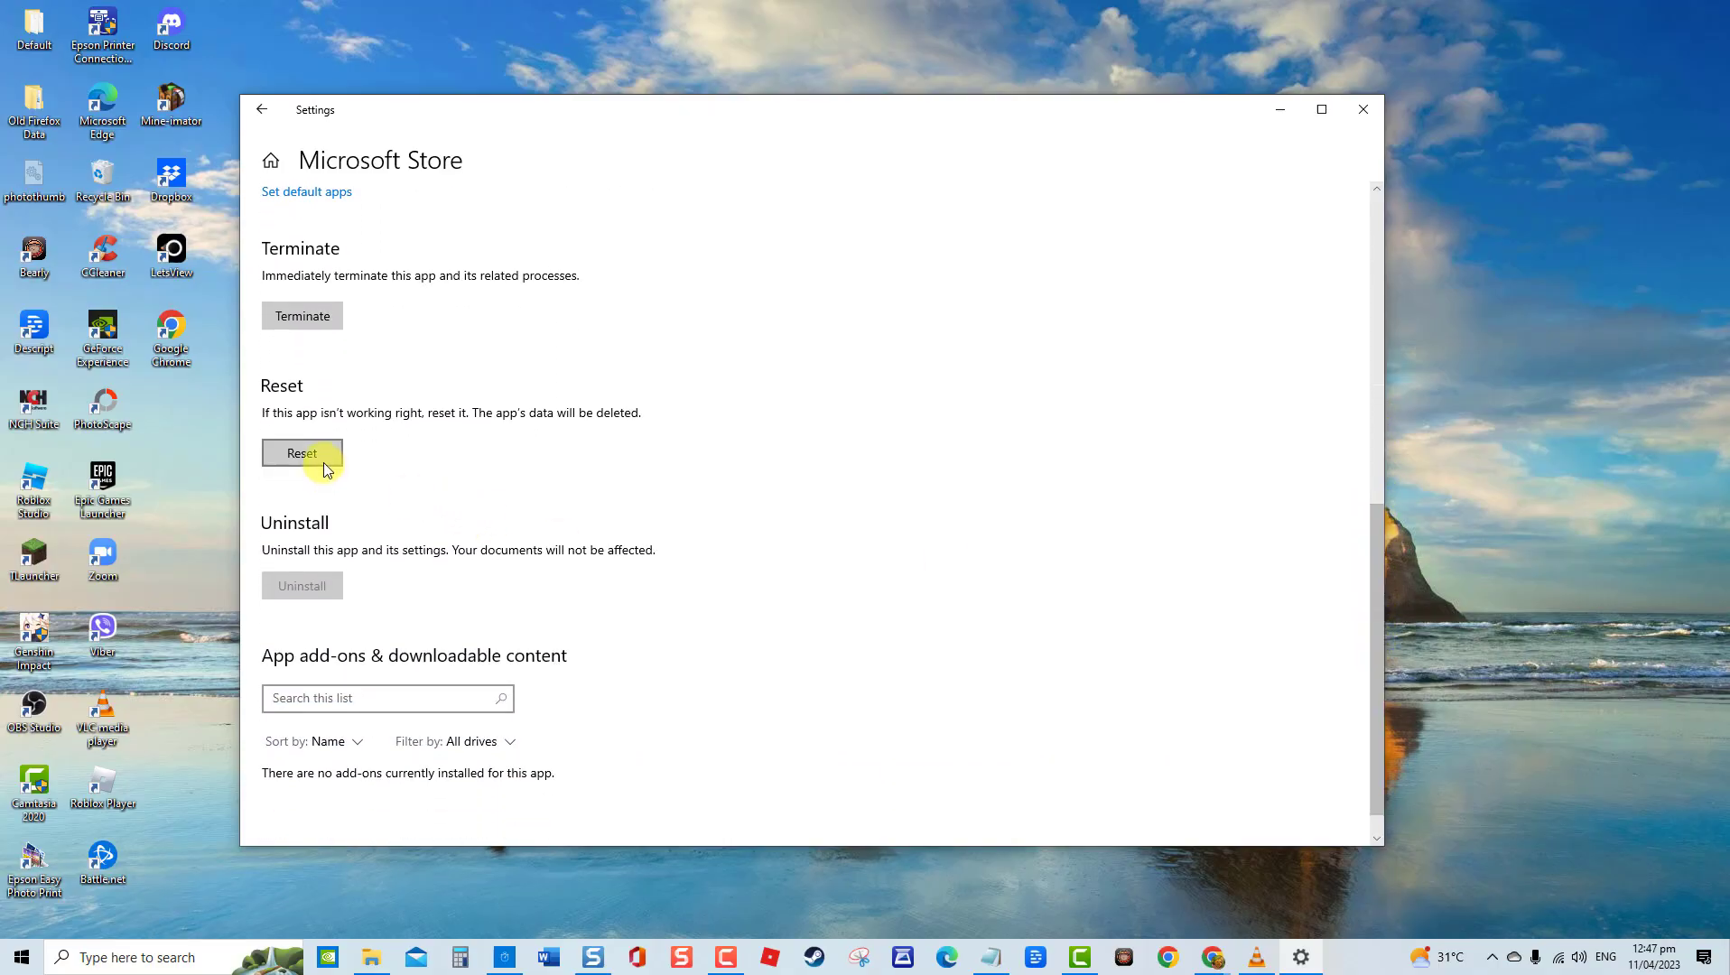
left_click(301, 452)
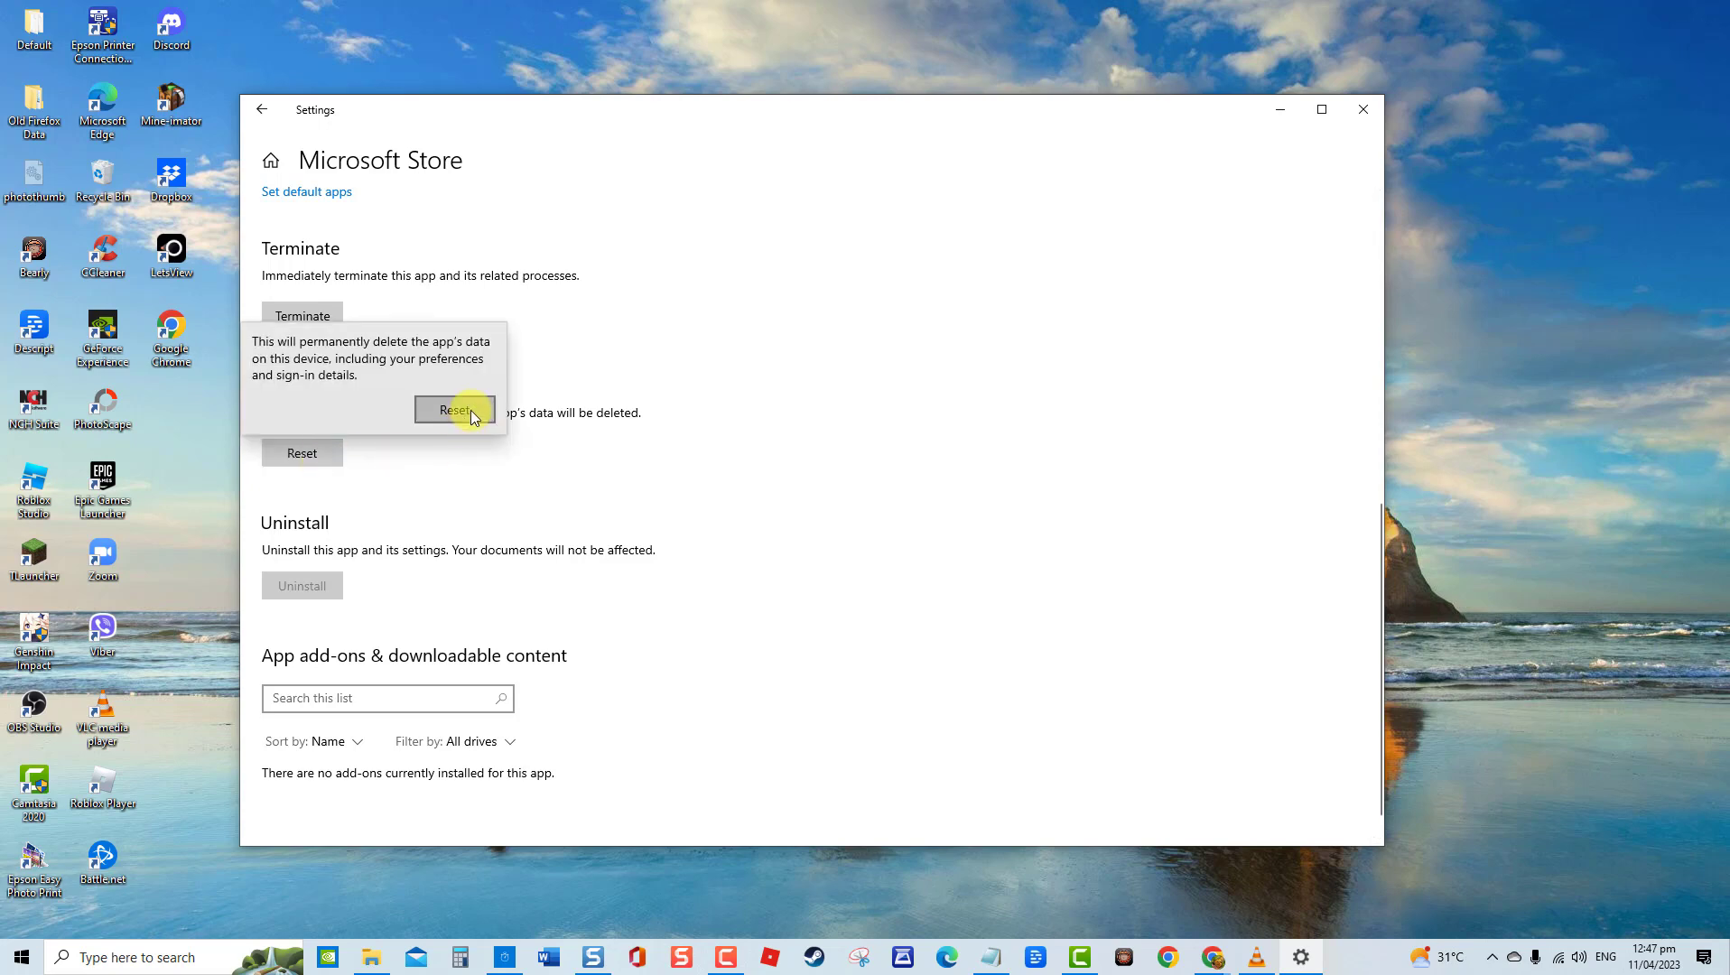
left_click(455, 409)
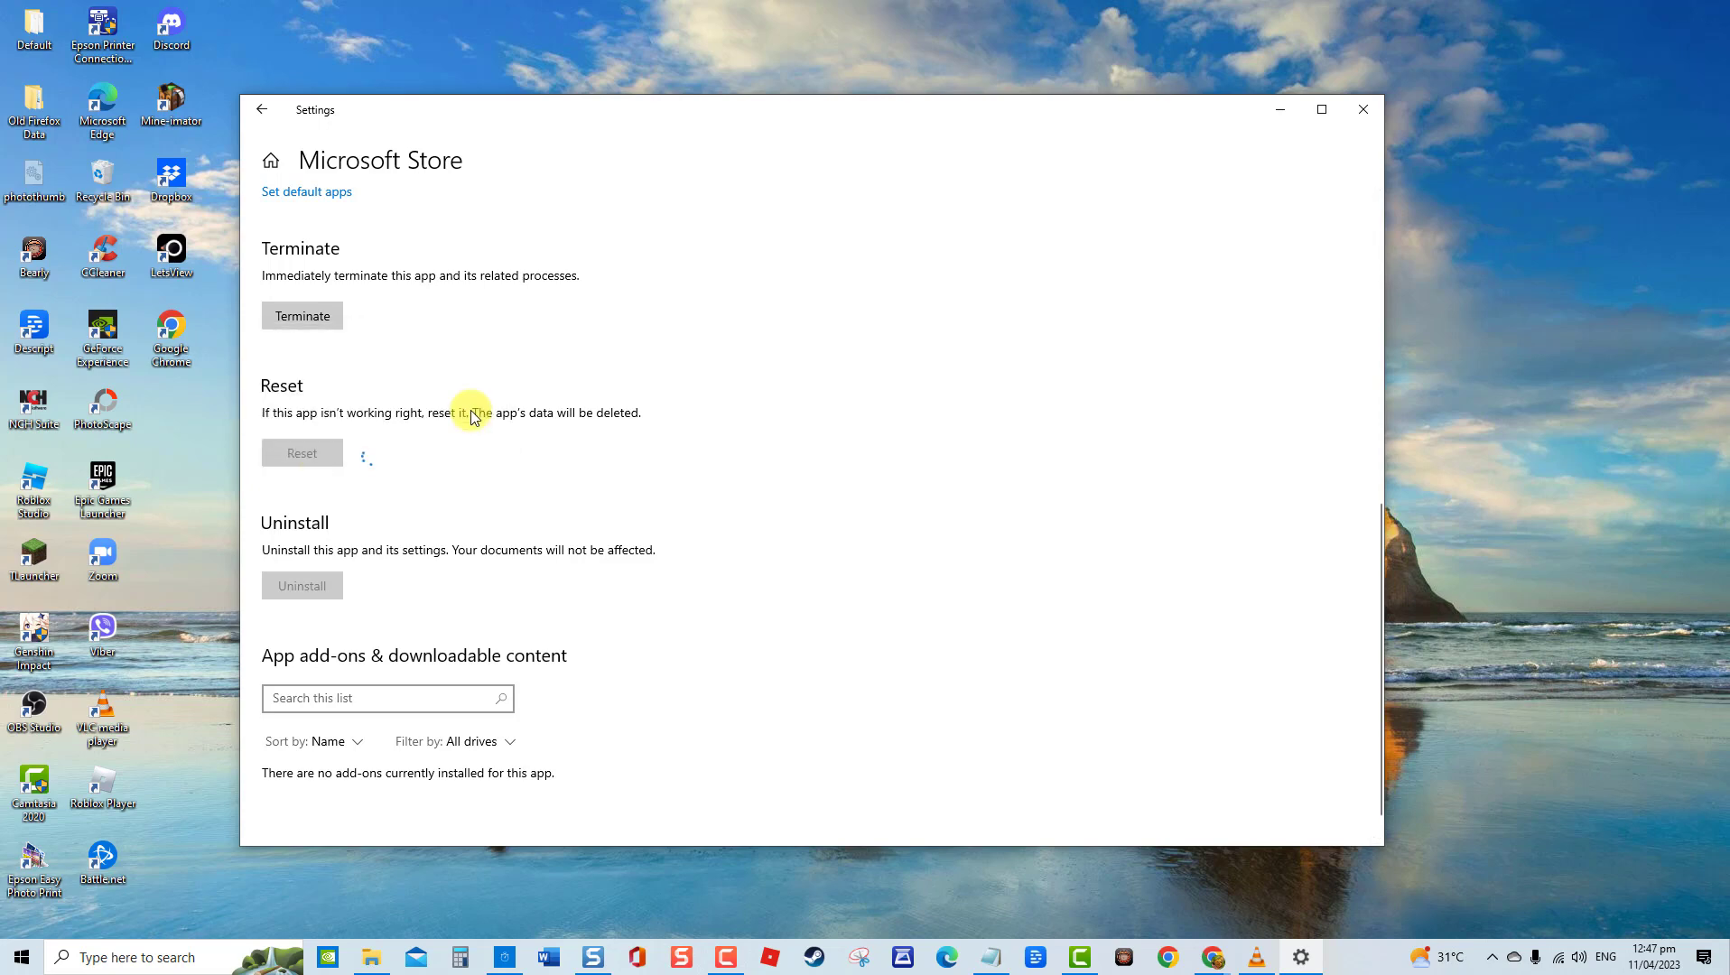
left_click(1374, 108)
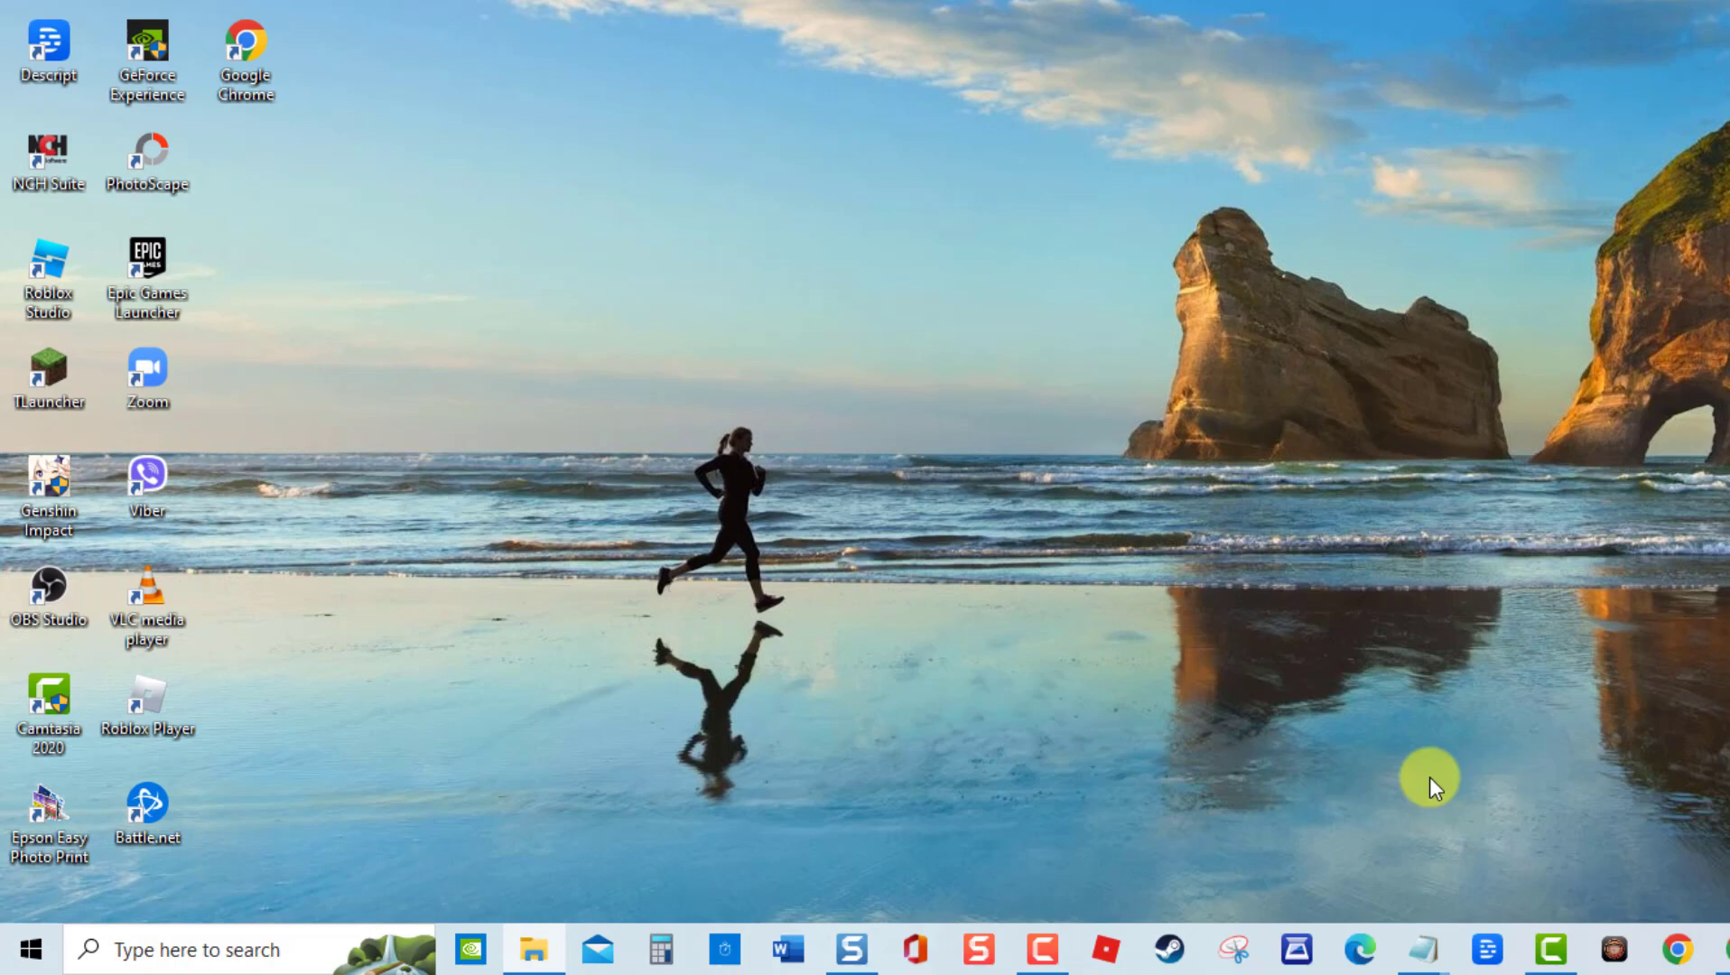
Bring up the Run dialog with Win+R to launch devmgmt.msc.
key("super+r")
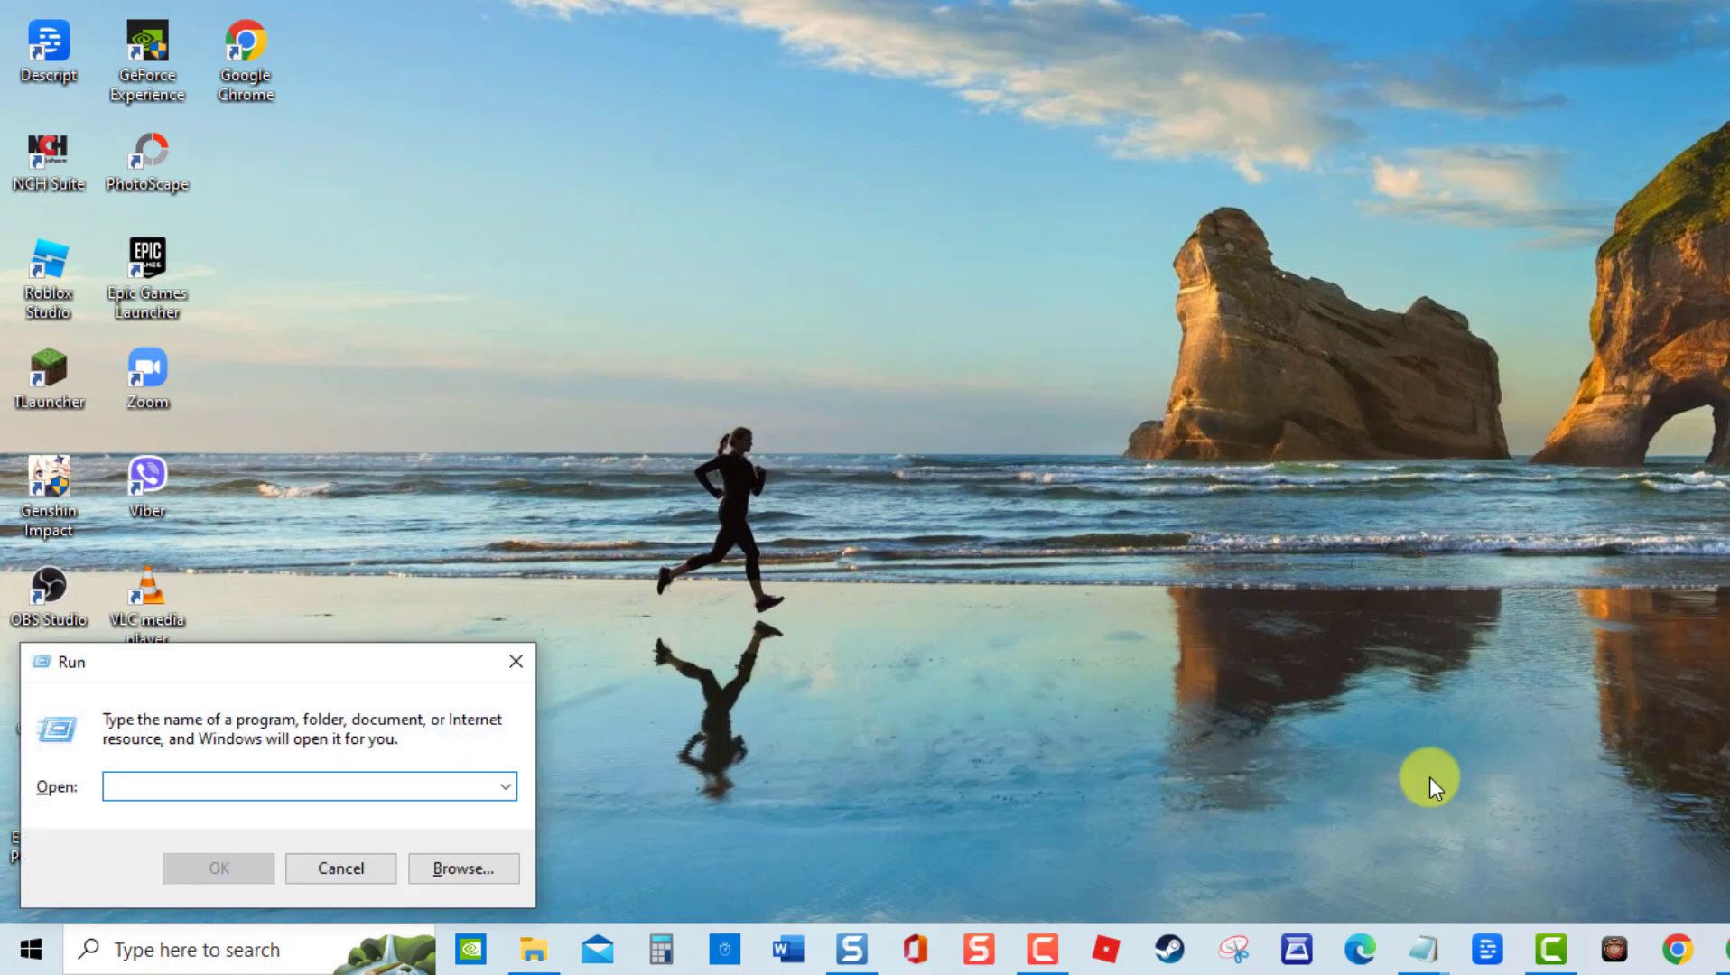
type("devmgmt.msc")
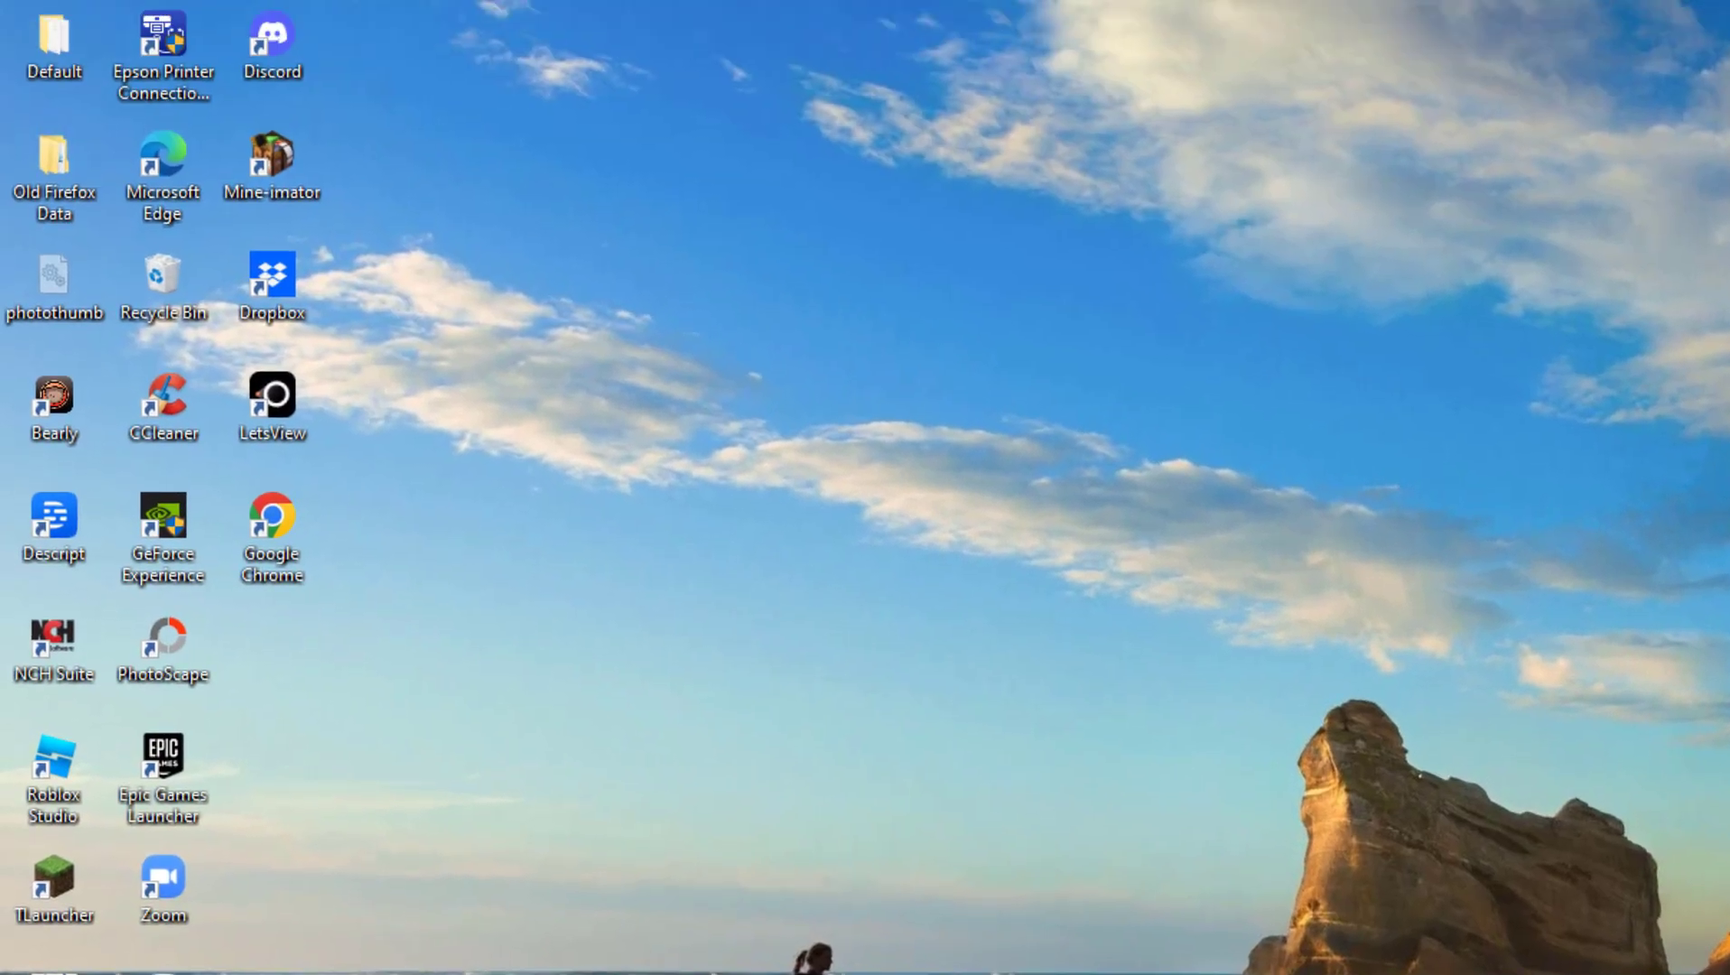
Search automatically for a newer TP-LINK Wireless USB Adapter driver and dismiss the already-installed result.
key("Return")
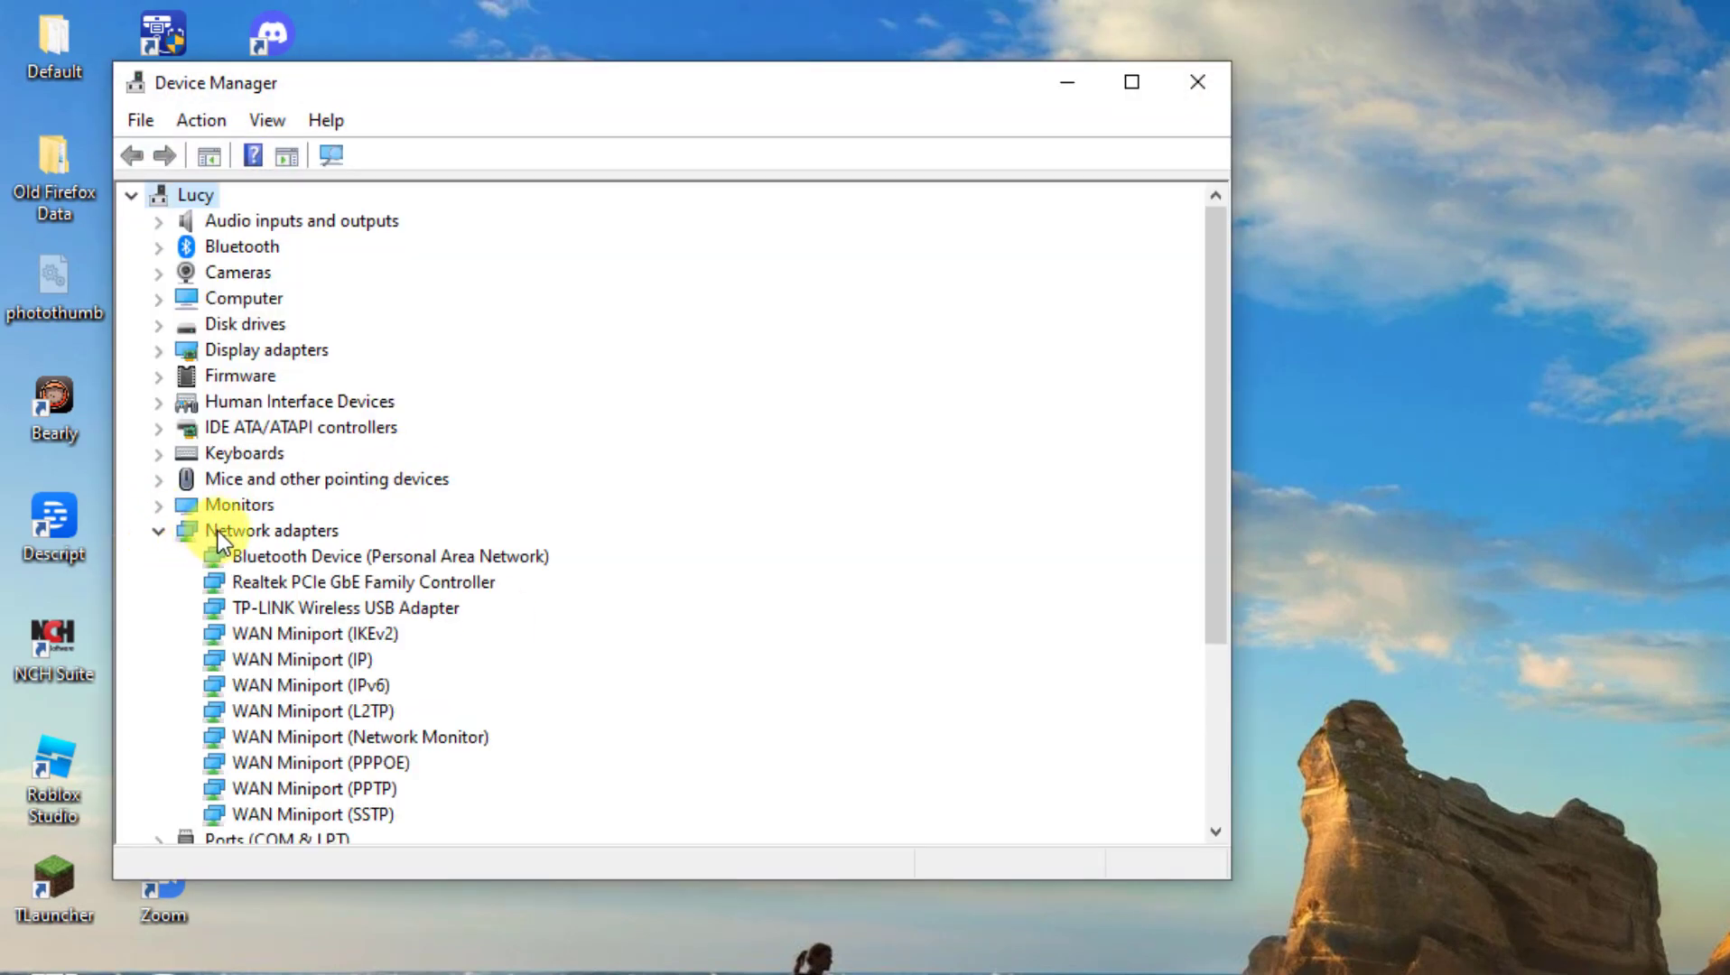
right_click(261, 605)
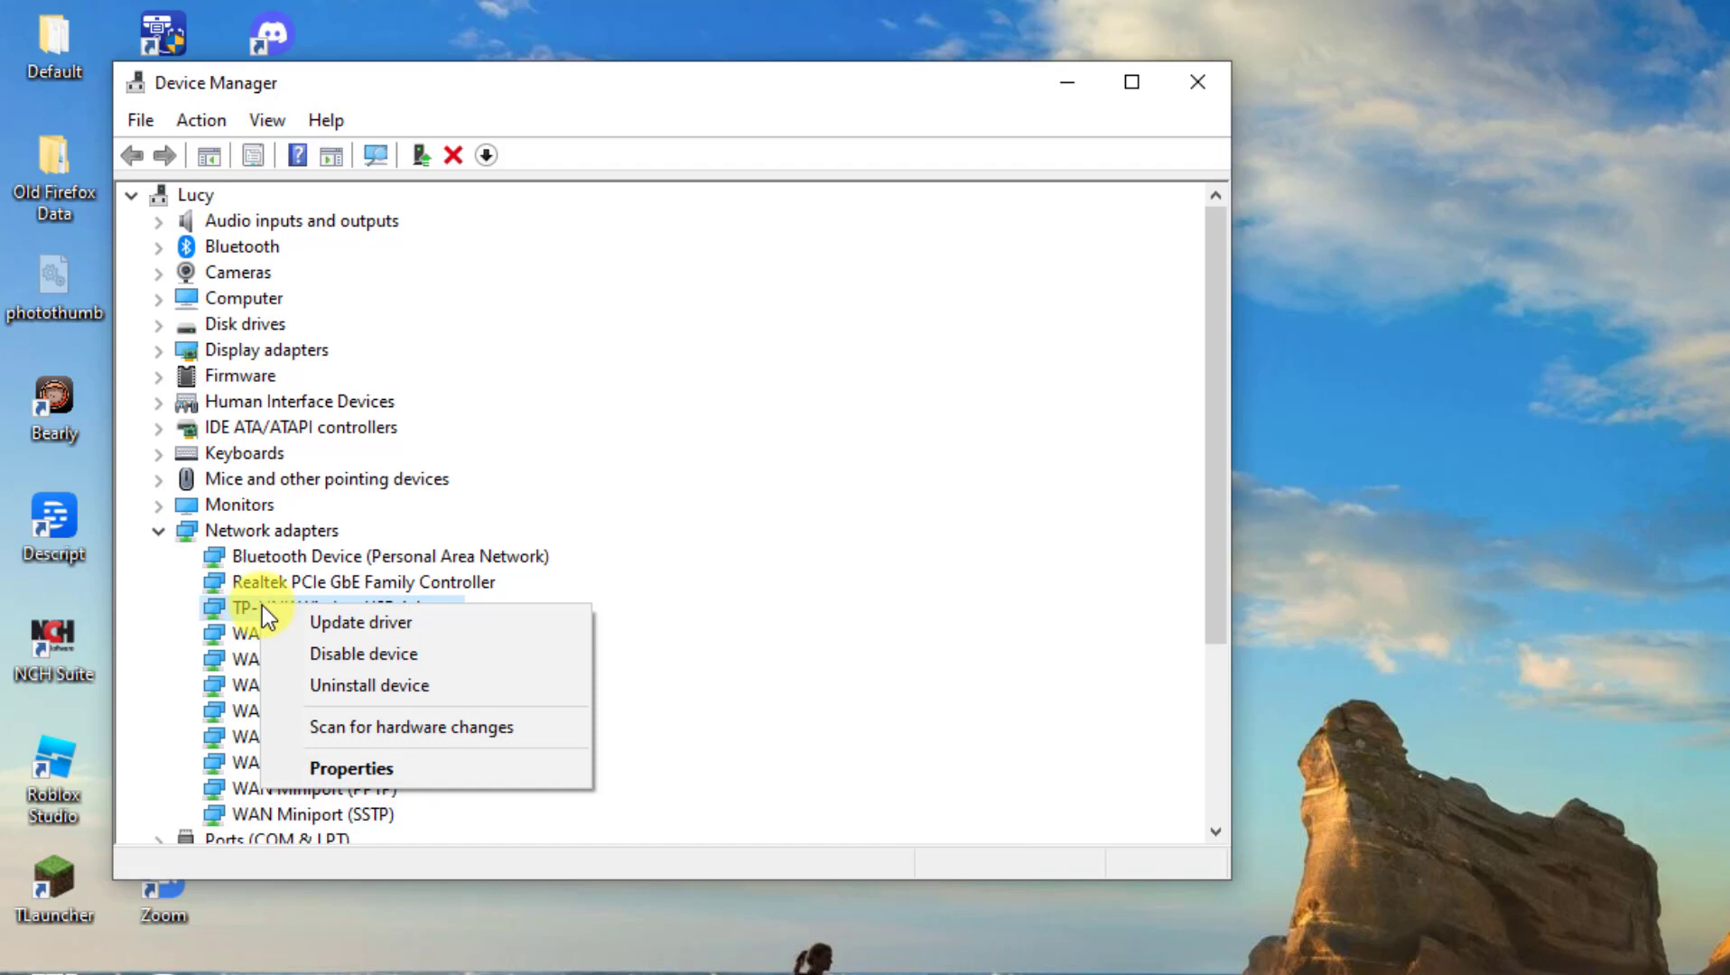
left_click(337, 622)
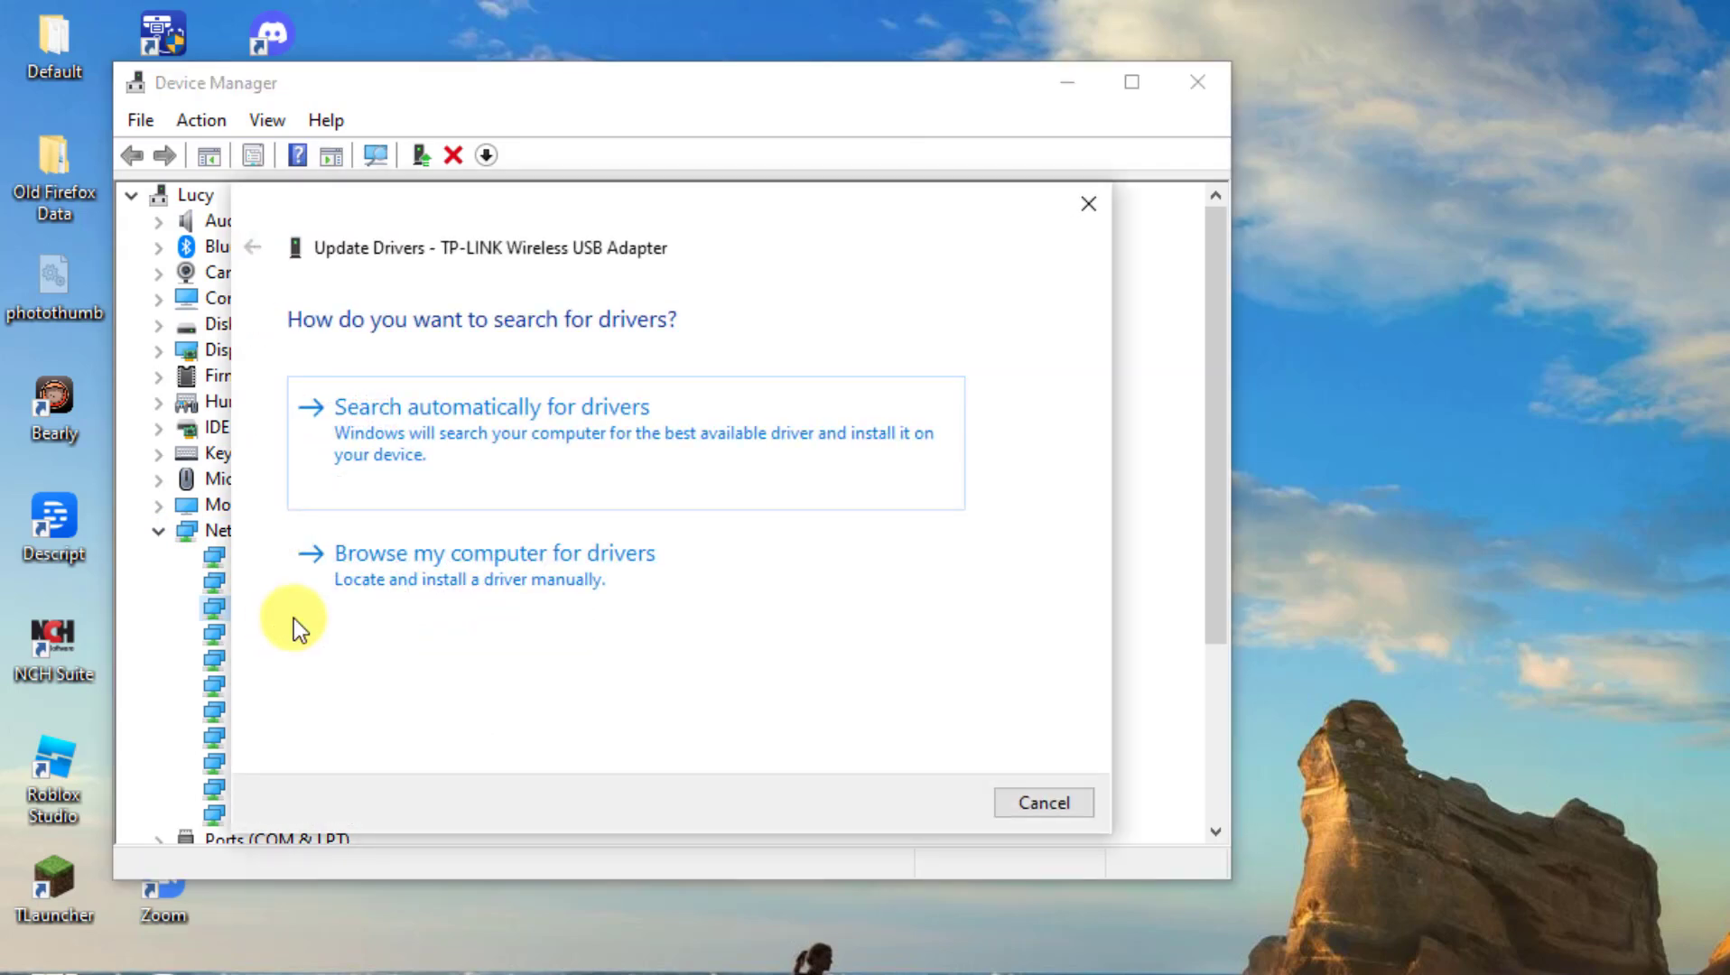
left_click(396, 464)
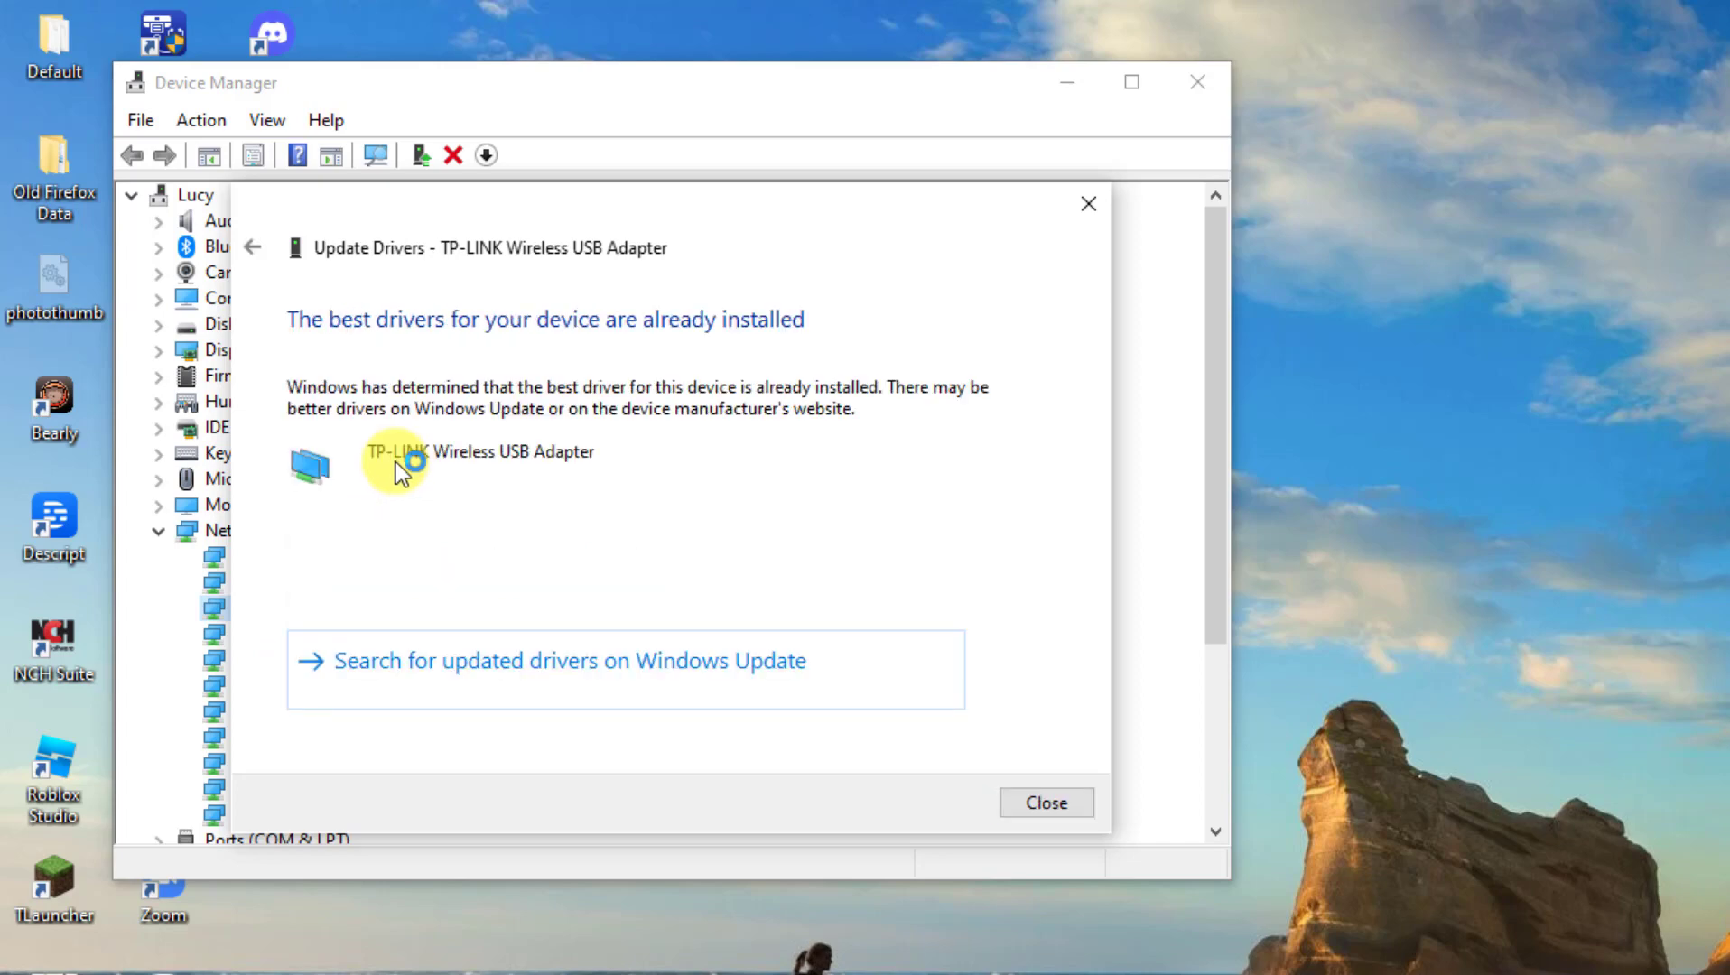
left_click(1042, 797)
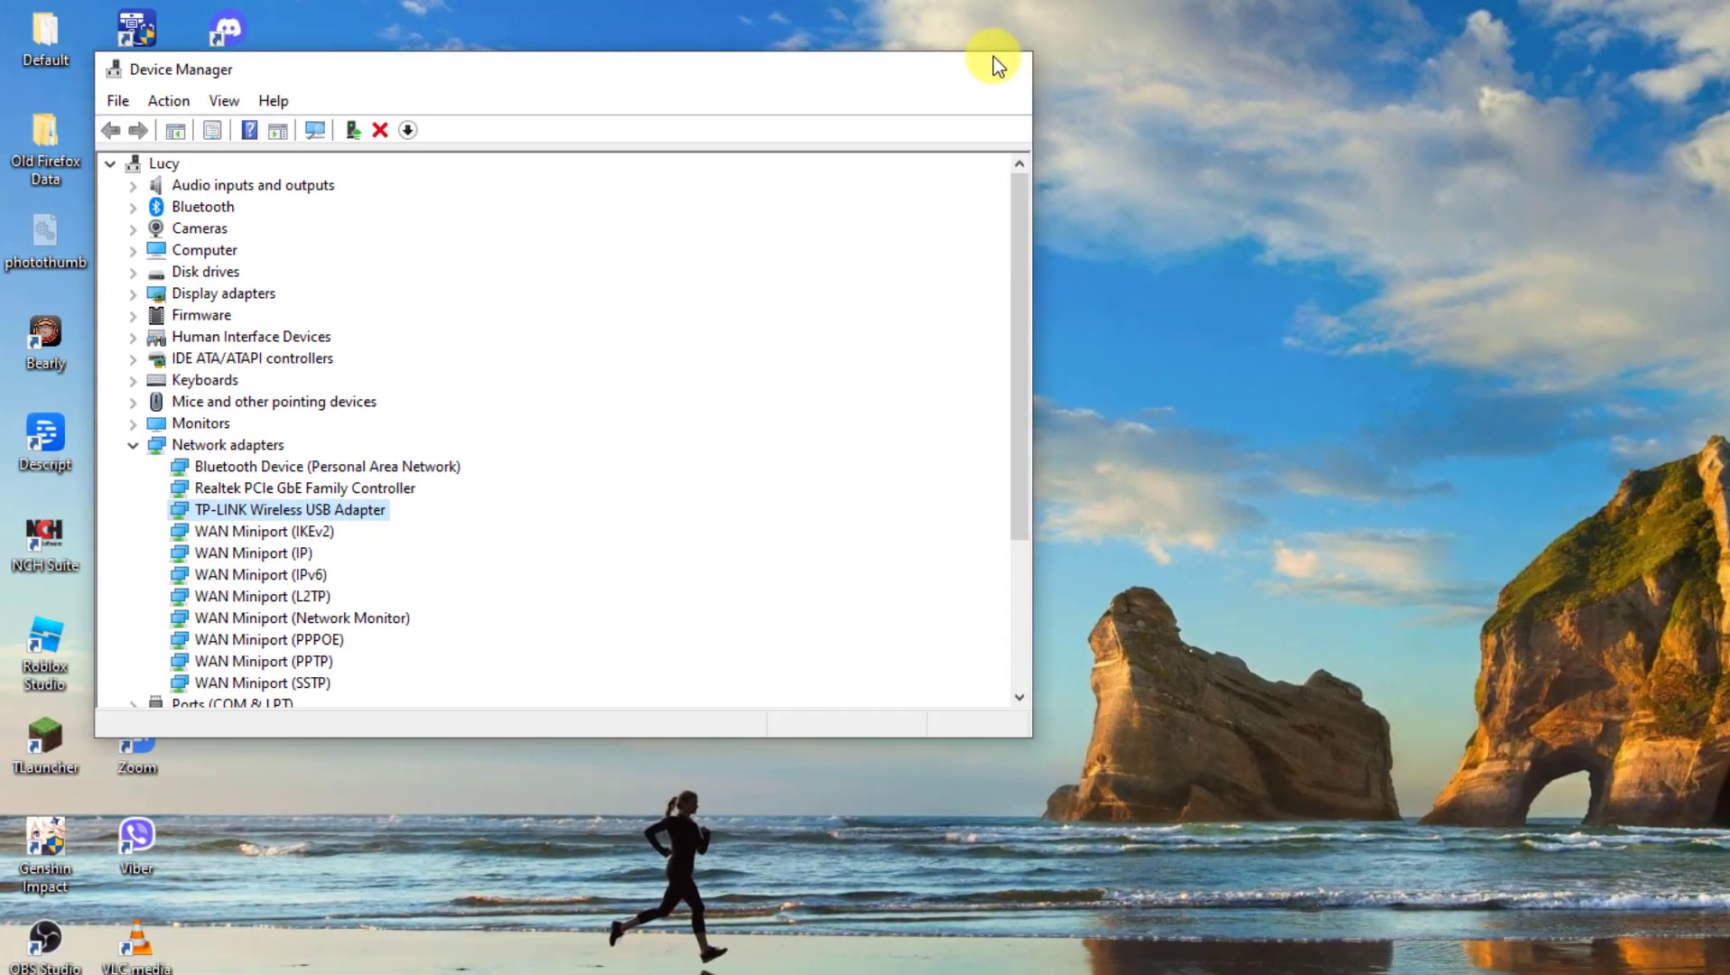
Close Device Manager and restart the computer from the Start menu's power options.
left_click(1186, 79)
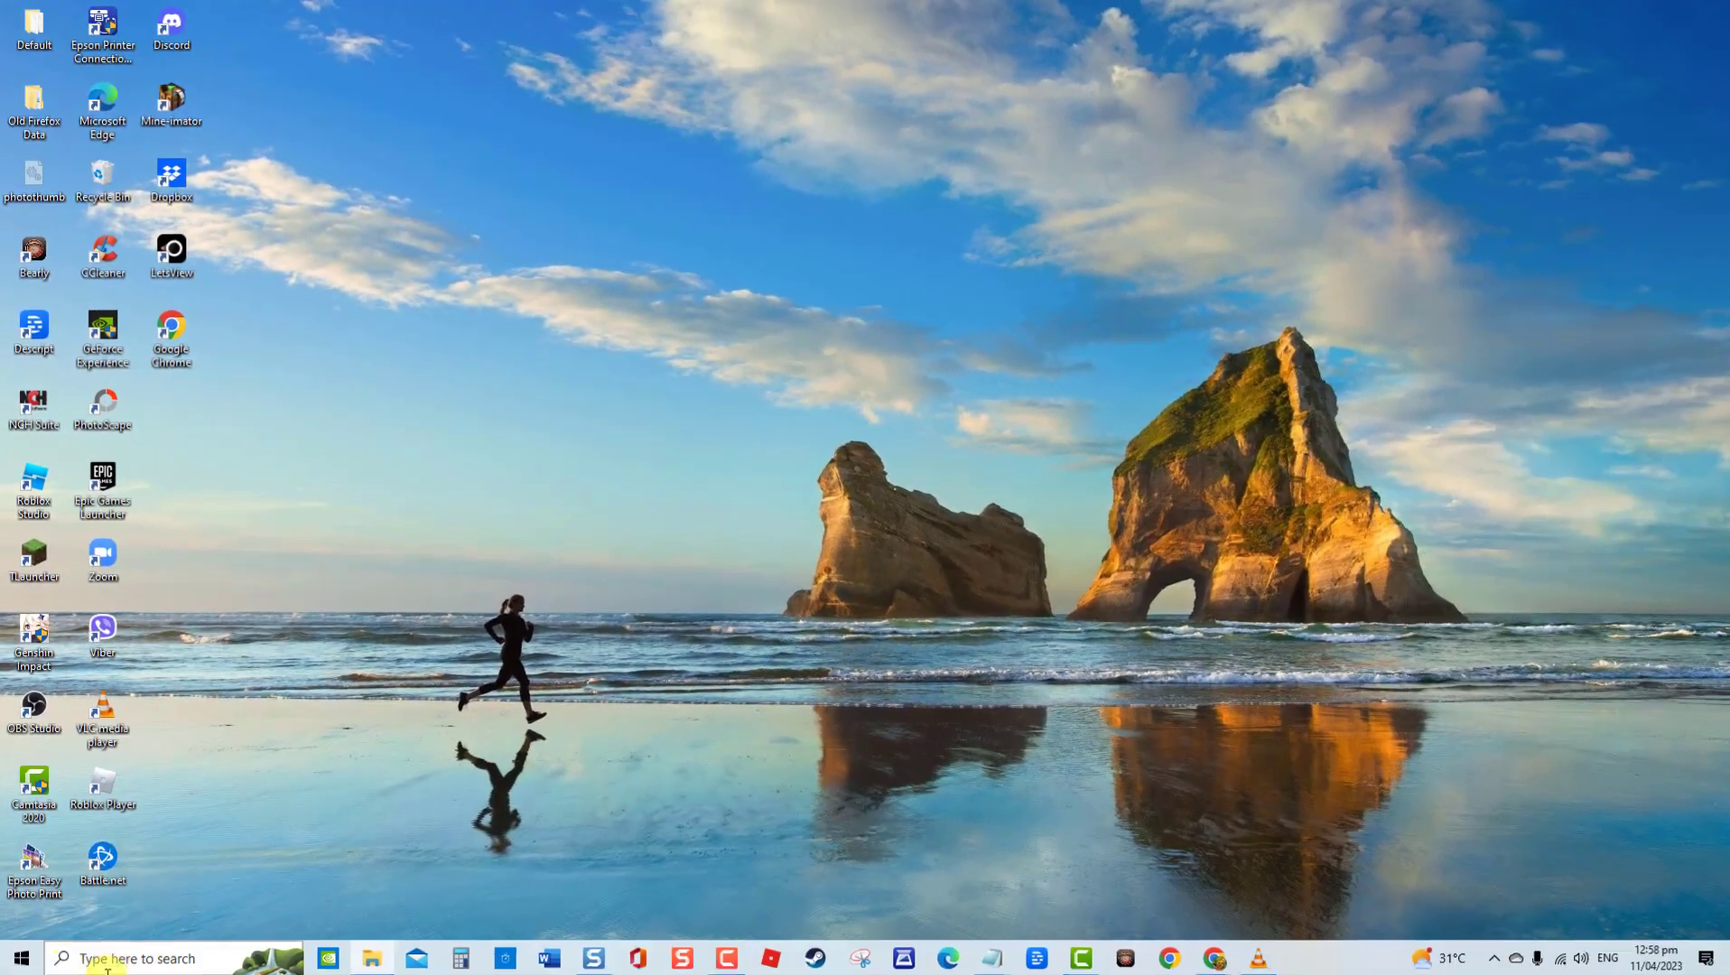
left_click(21, 956)
left_click(22, 920)
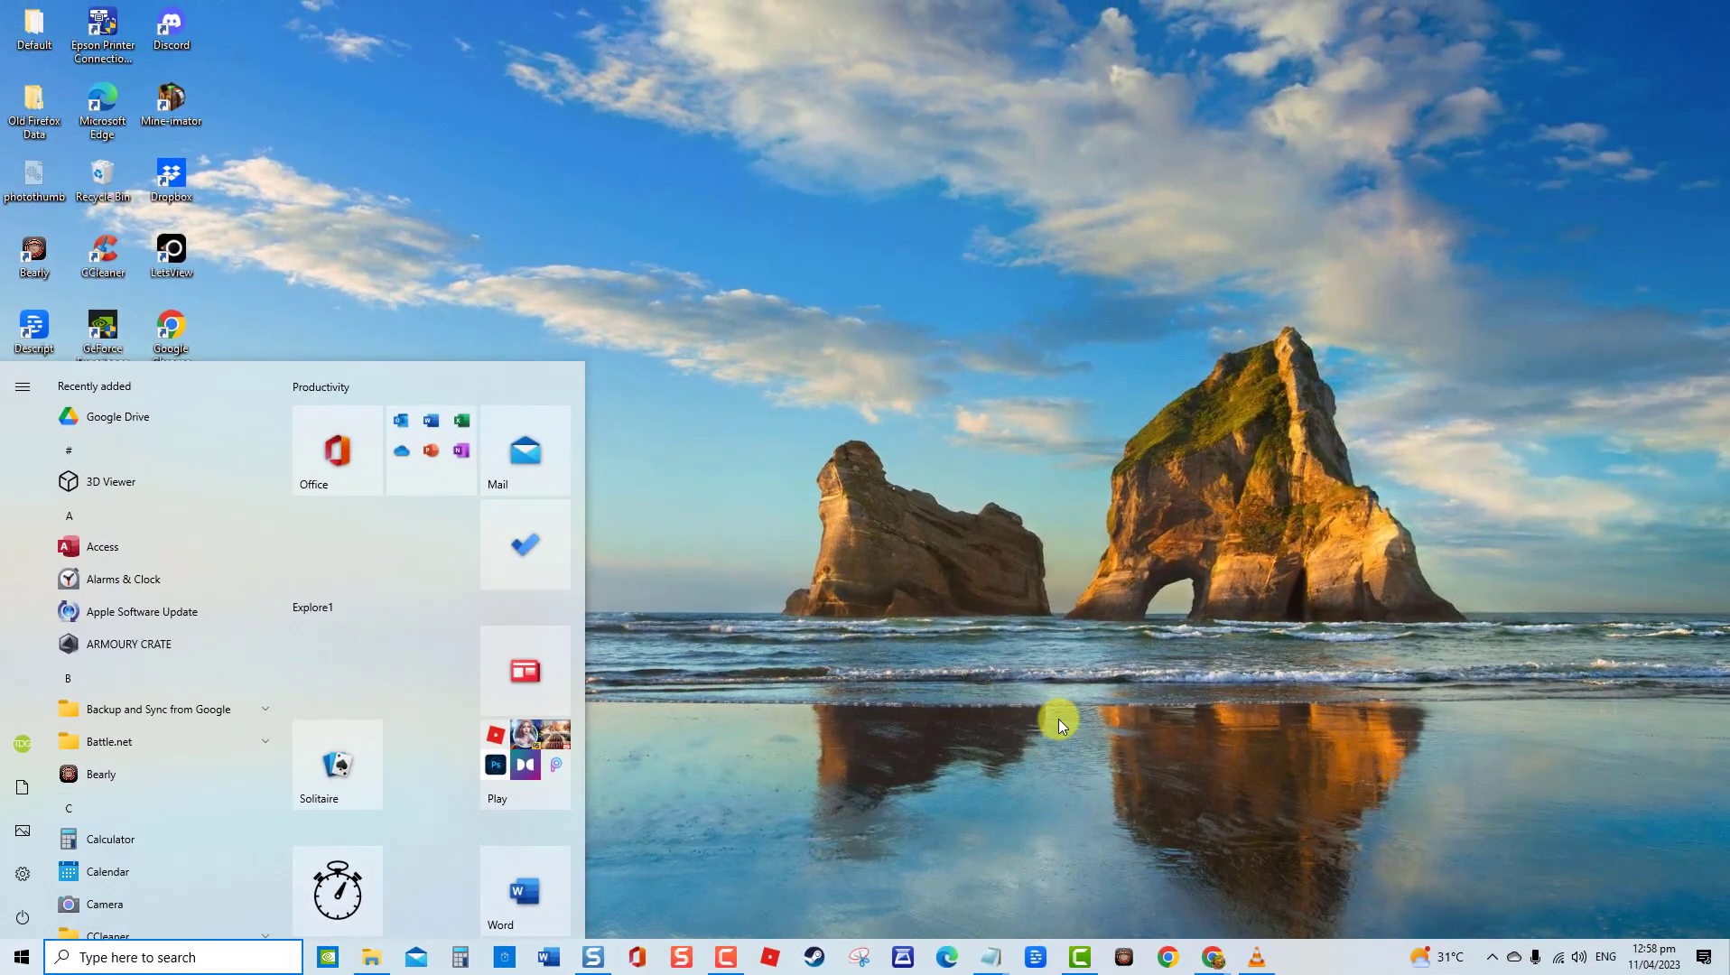
left_click(1058, 725)
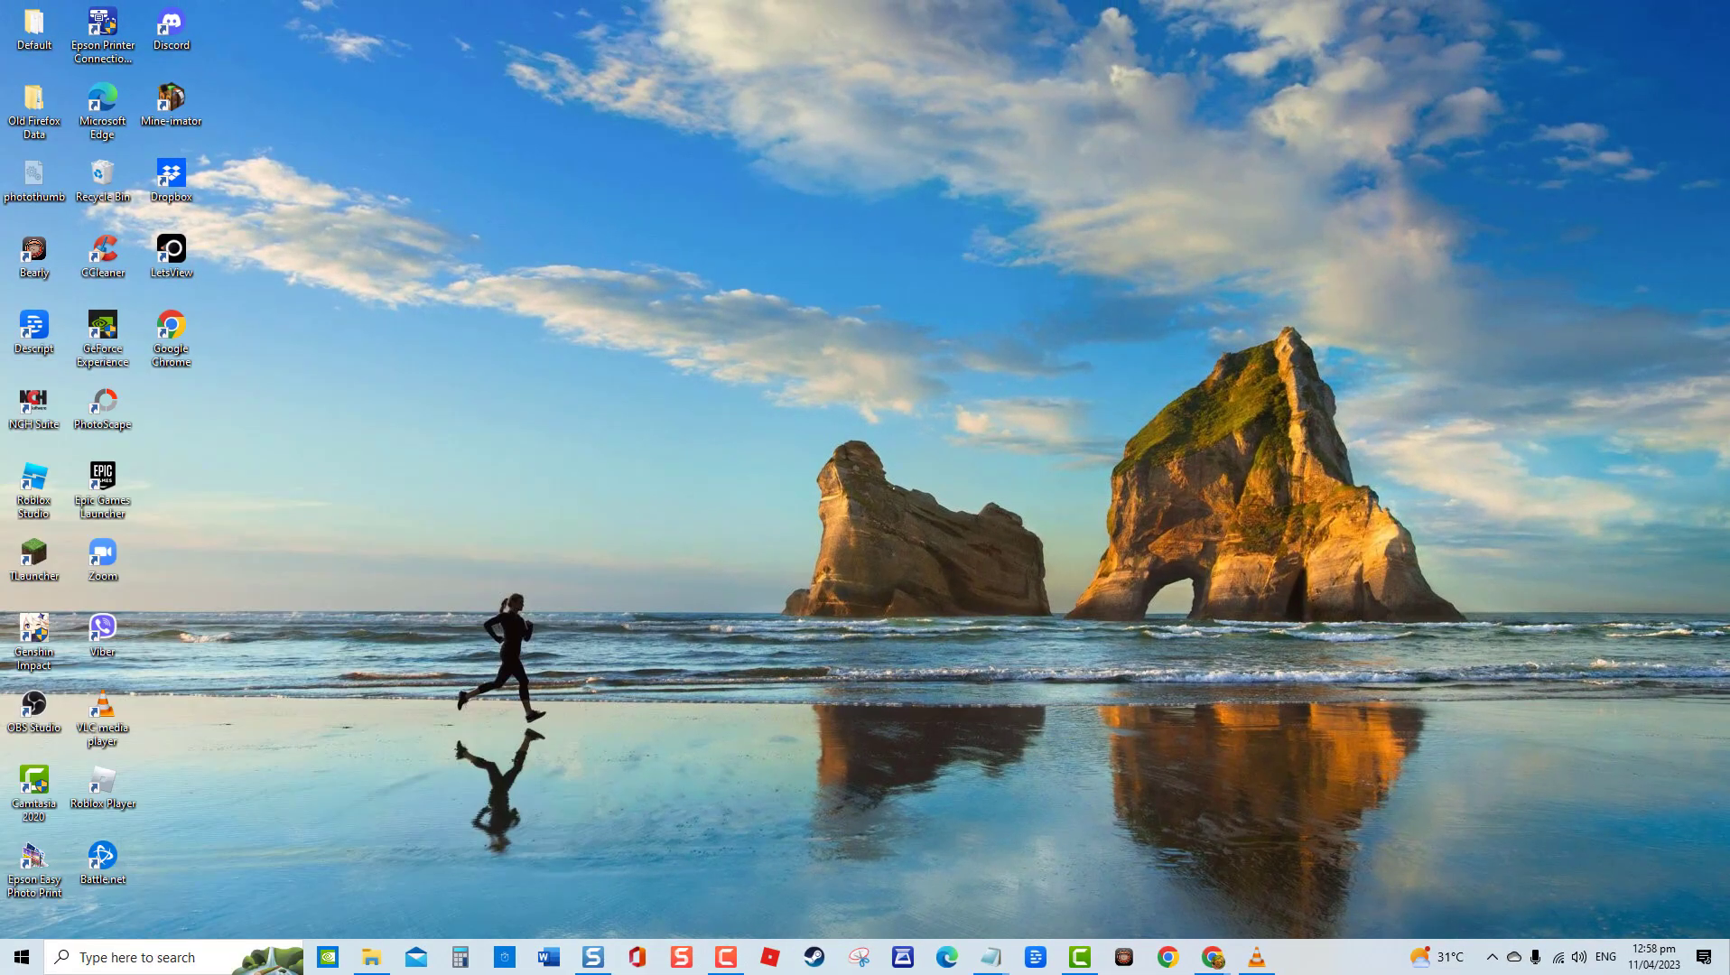